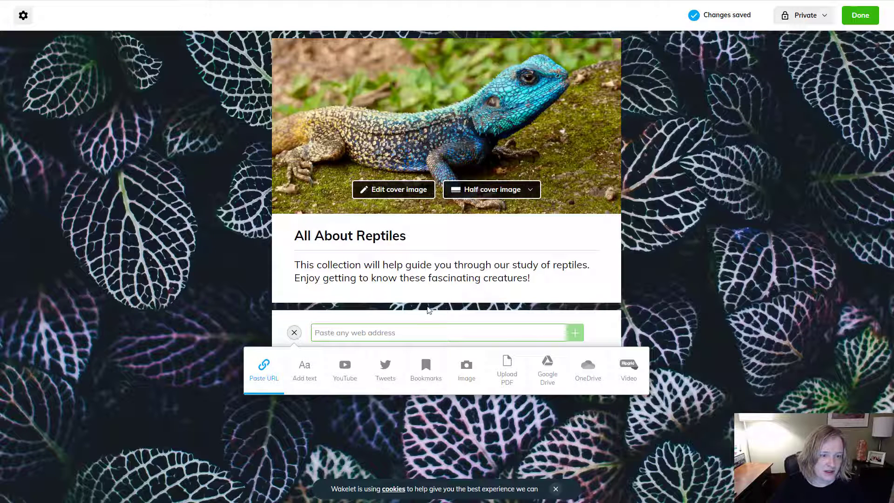
Step: Add the web link for the Wildlife Learning Center's Blue-Tongued Skink page to the All About Reptiles collection
click(338, 333)
key(ctrl+v)
right_click(387, 335)
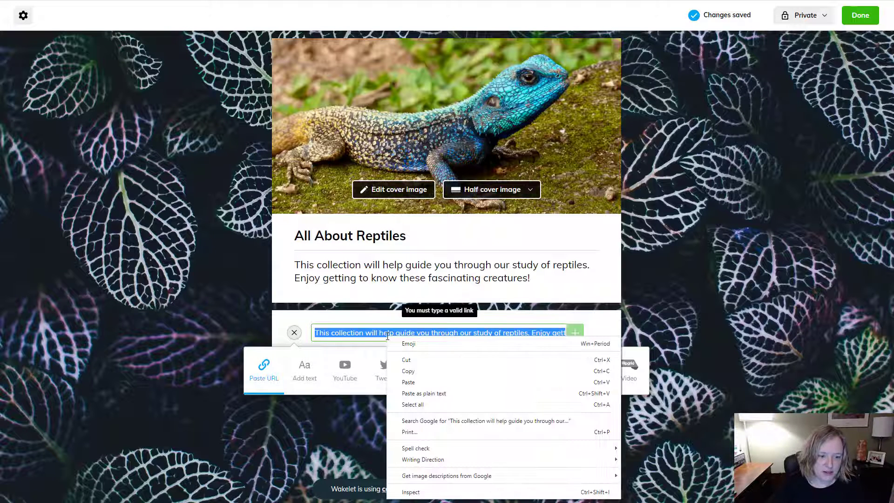
click(409, 381)
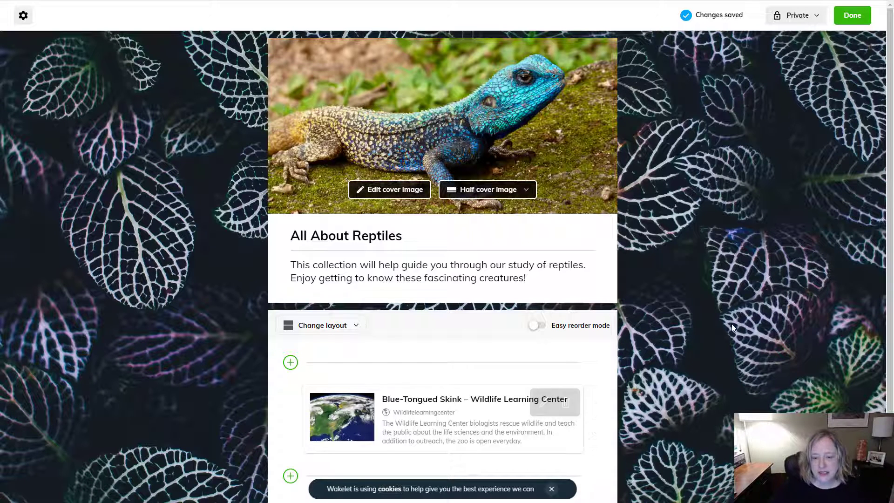
Step: Open the Blue-Tongued Skink card for editing and choose the third of its suggested images, the skink showing its blue tongue
scroll(731, 323, down, 1)
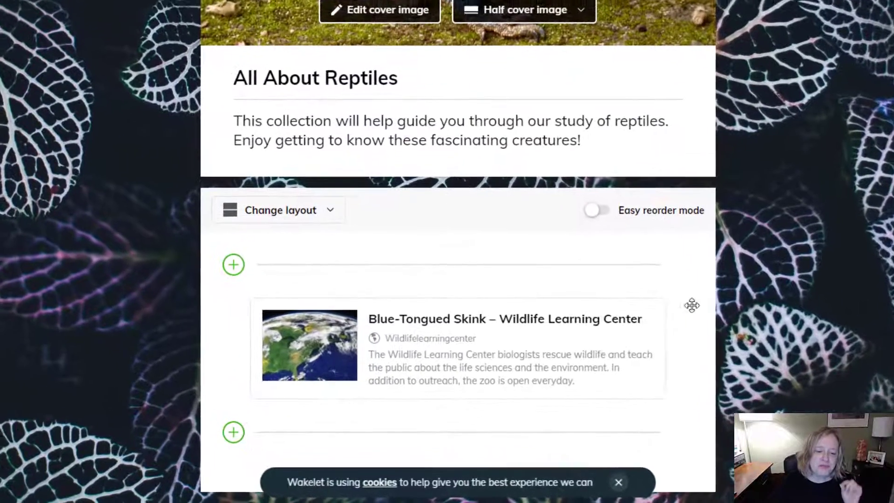
mouse_move(320, 352)
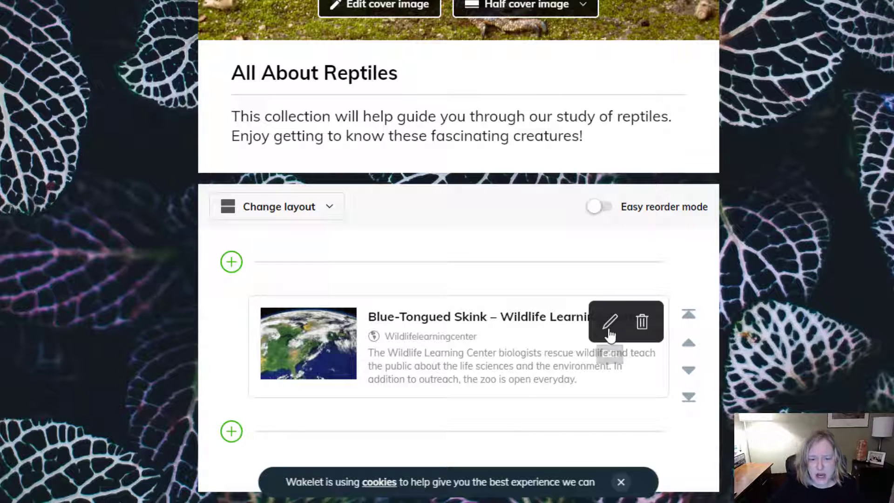
click(610, 329)
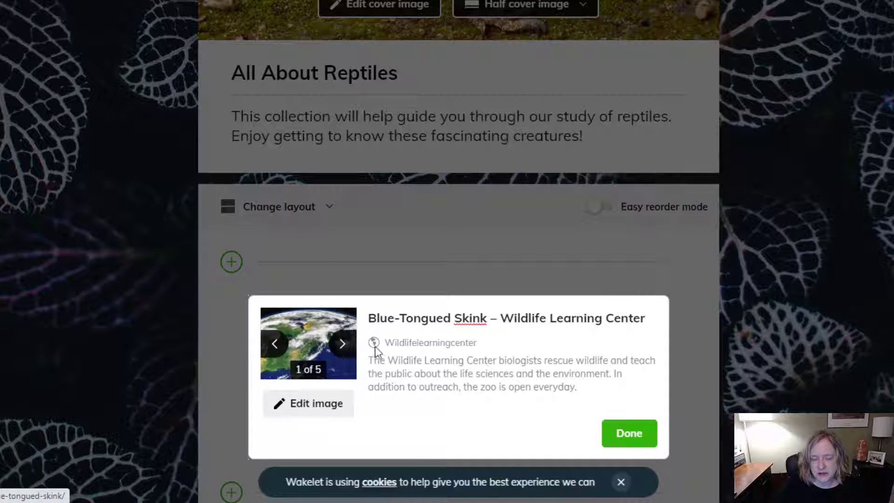
click(343, 348)
click(343, 348)
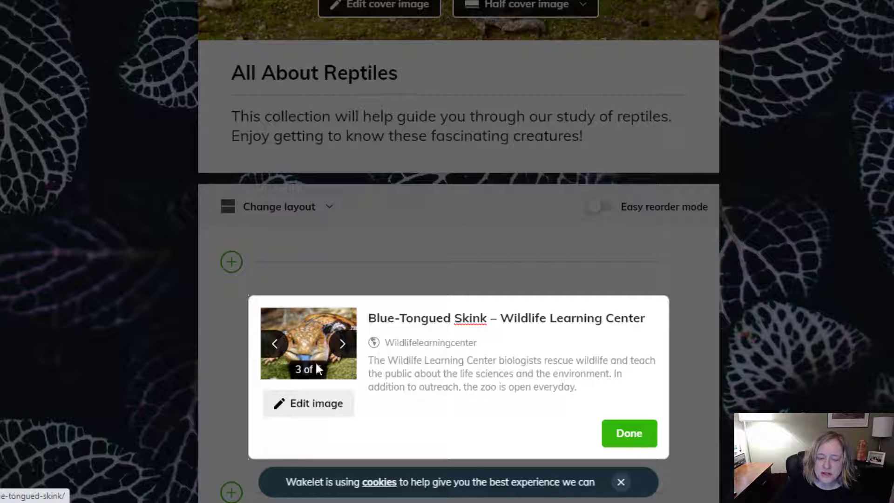
click(273, 351)
click(274, 350)
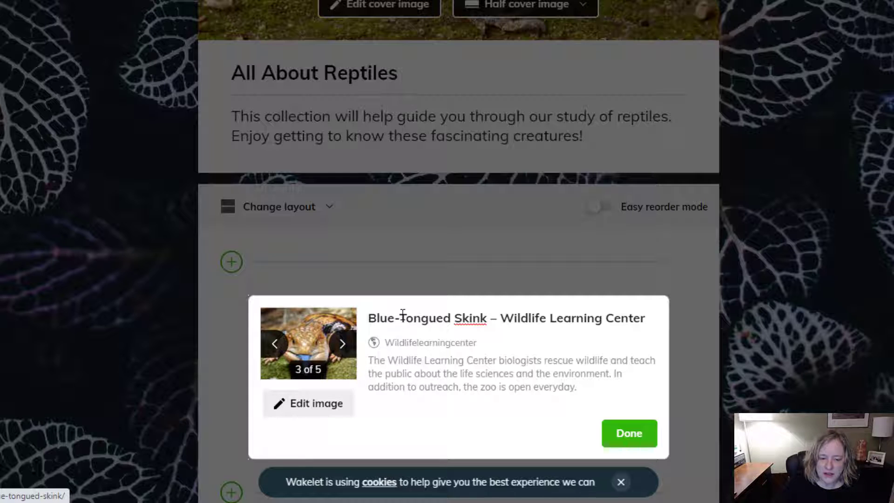
Step: Dismiss the cookie notice and show the options for editing the card's image
click(329, 409)
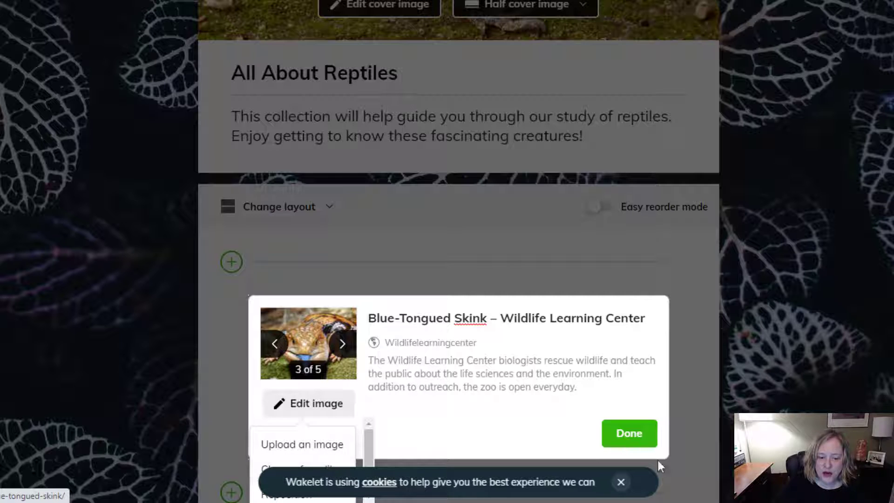
click(621, 482)
click(331, 412)
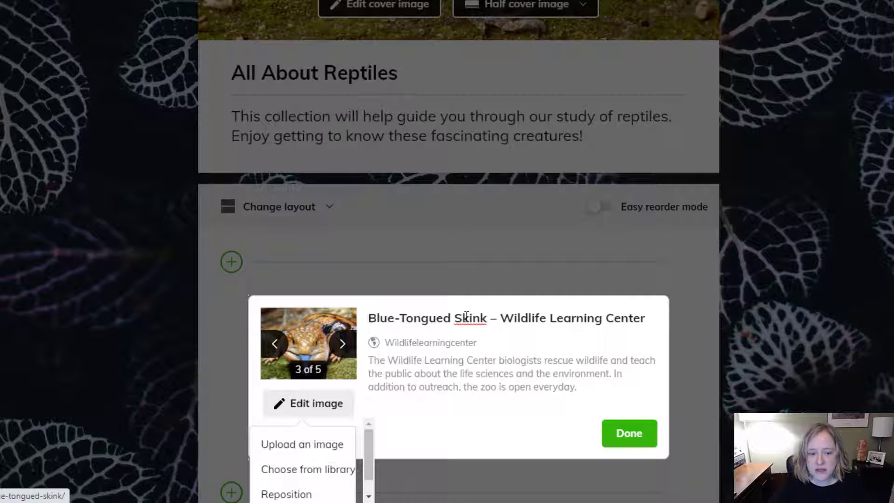
Step: Replace the card's title with "Meet this Fascinating Lizard"
drag(376, 318, 667, 326)
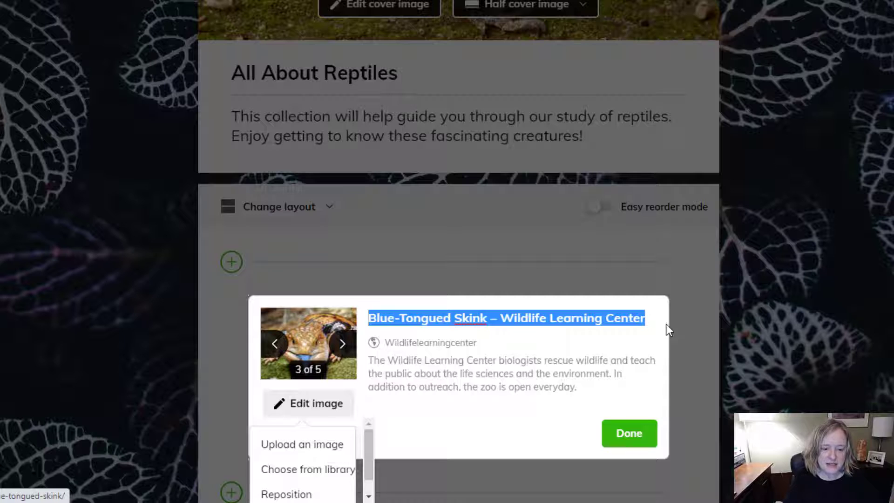
text(Meet this Fa)
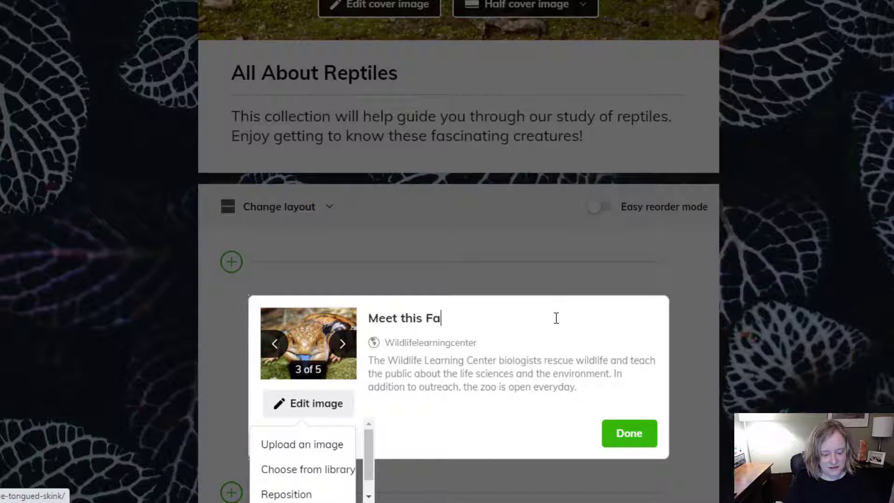
text(scinating Lizard)
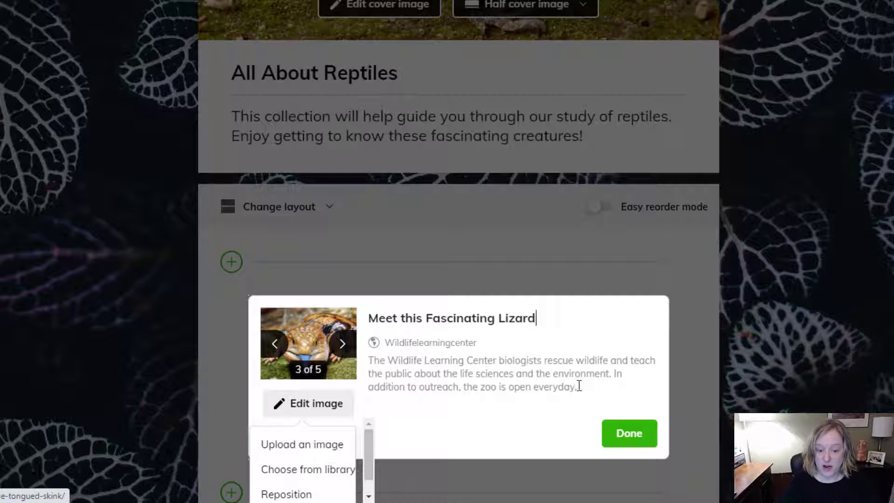
Step: Replace the card's description with "Visit this website and learn about this interesting fellow." and save the card
drag(579, 388, 363, 357)
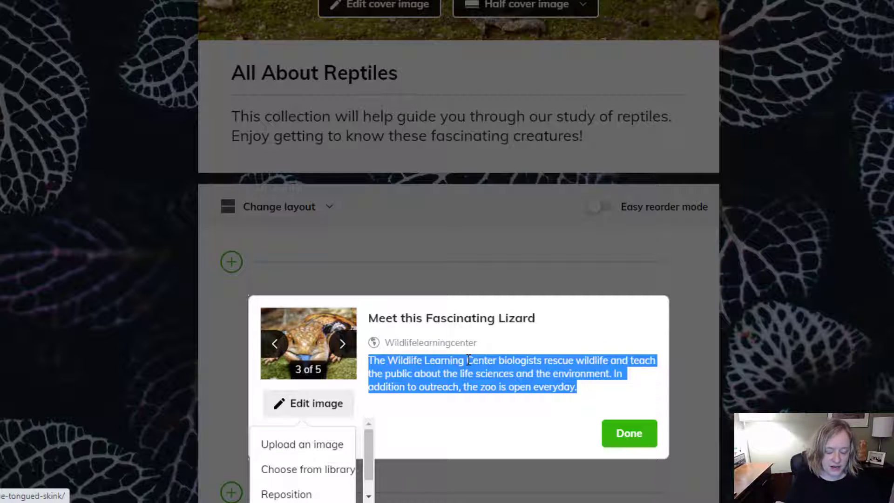
text(Visit this web)
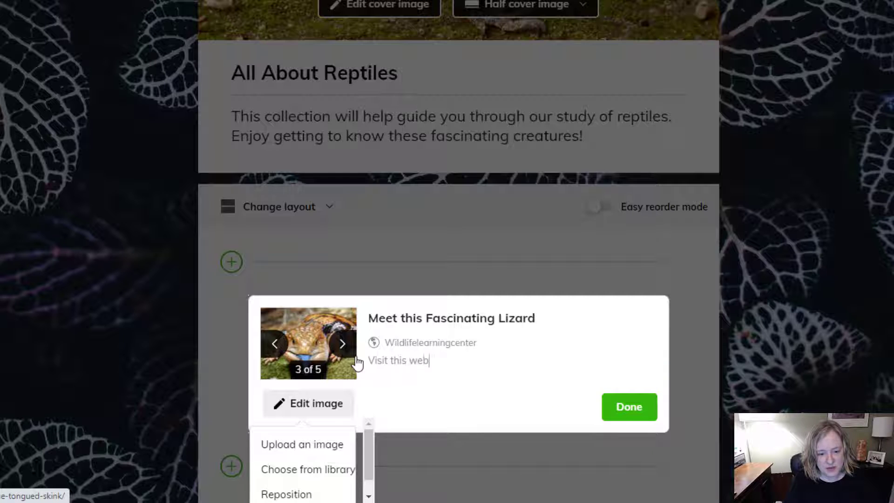
text(site dnd learn )
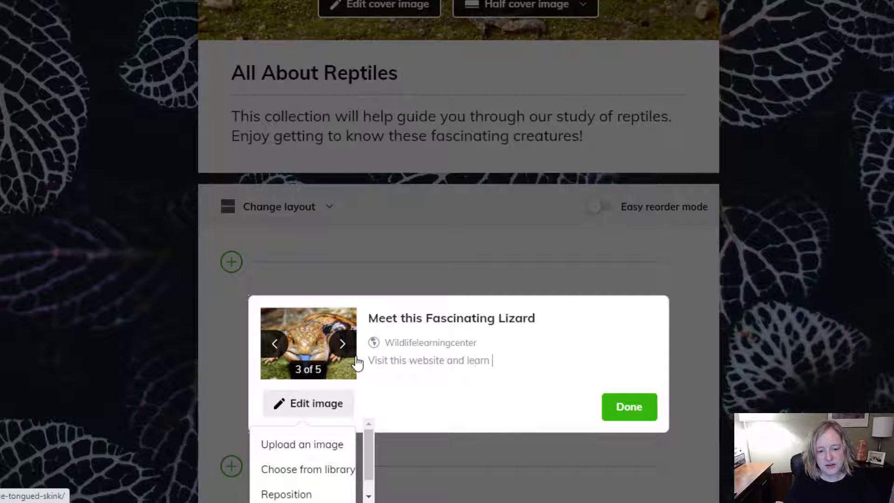
text(about this inte)
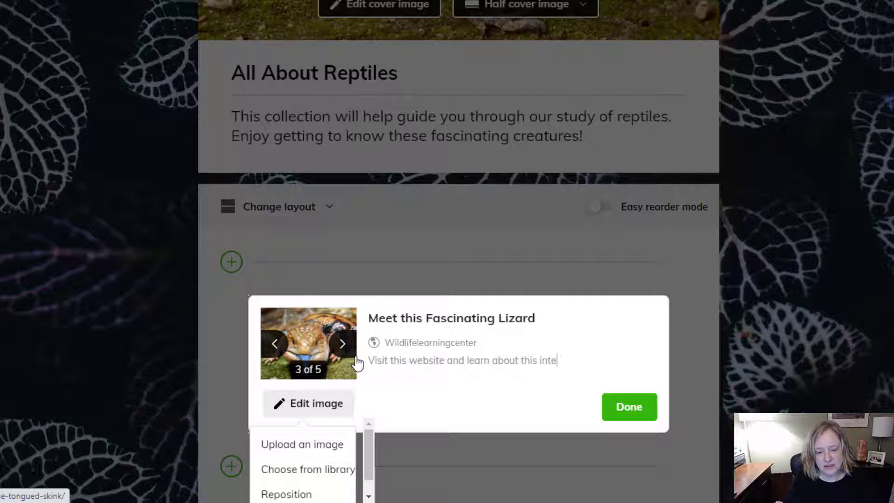
text(resting )
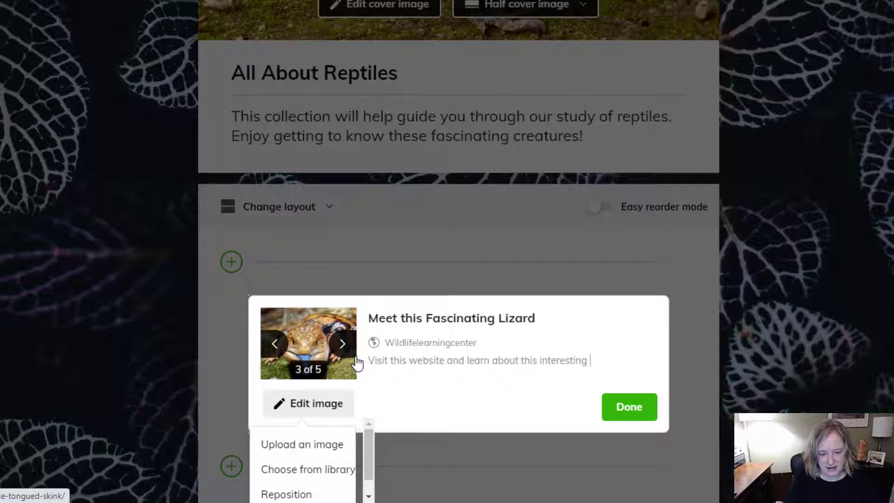
text(floo)
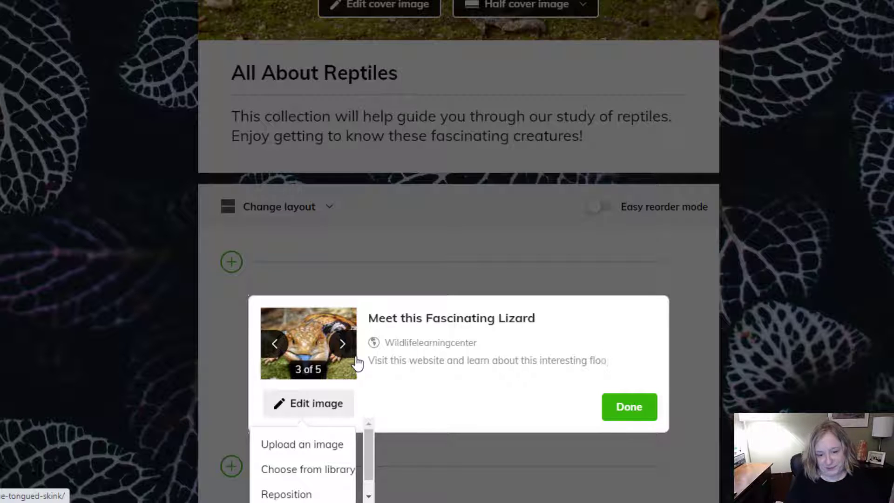
key(BackSpace)
key(BackSpace)
key(BackSpace)
text(ellow.)
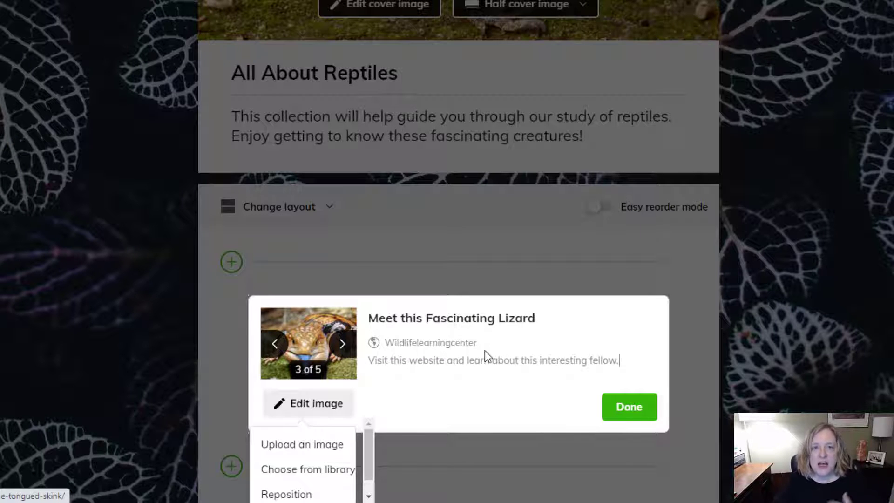
click(643, 413)
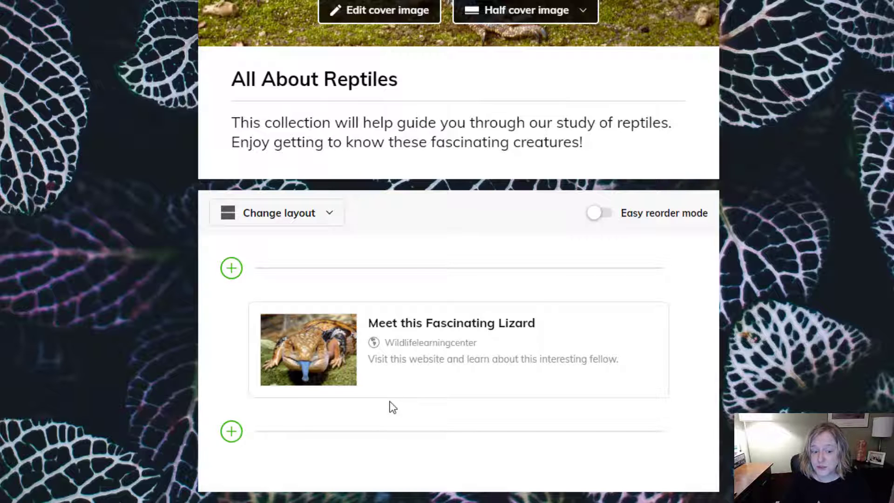
Step: Above the lizard card, add a "Welcome to REPTILES!" text block with "What Will We Learn?", a bulleted reptile list and "Where Can I Get Help?"
mouse_move(429, 363)
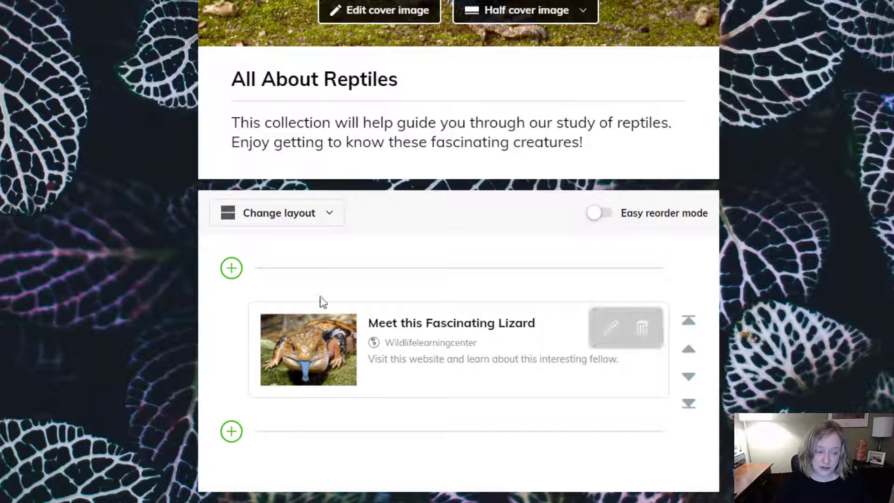
click(231, 268)
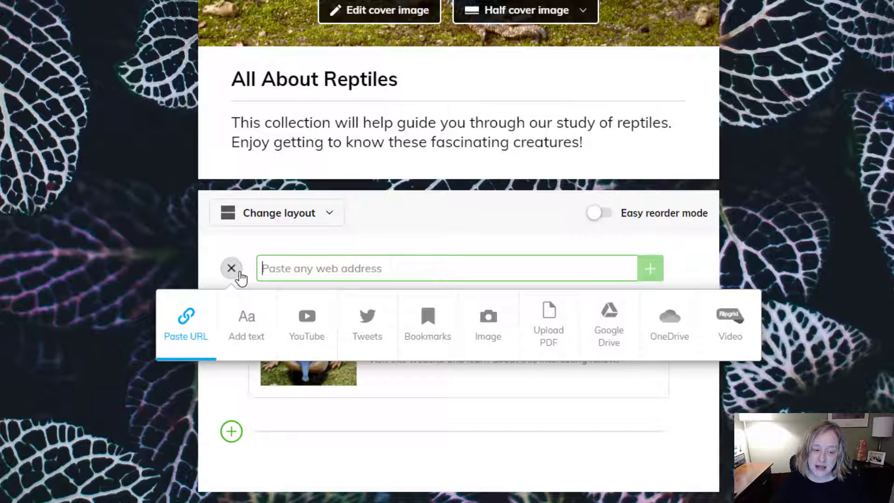
click(246, 339)
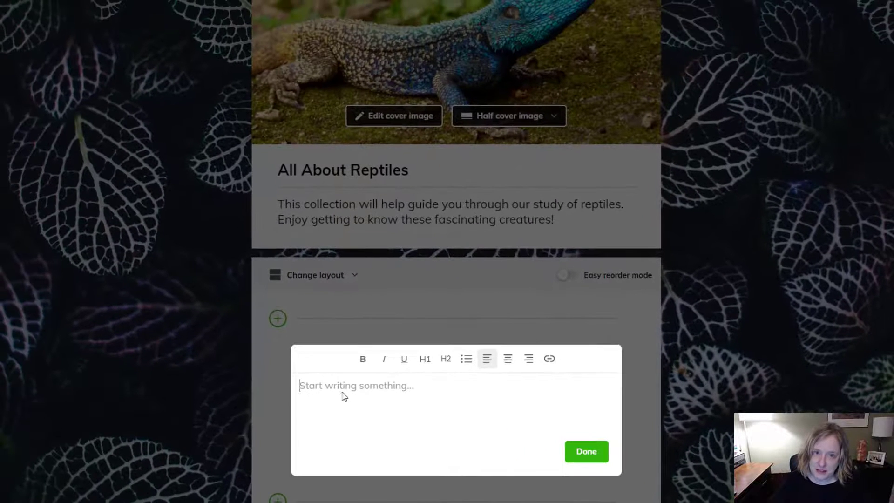
text(Welcome to REPTILES! What Will We Learn? In this unit we will be studying a variety of reptiles: Snakes Lizards Turtles And More! Where Can I Get Help? You can contact me at any time.)
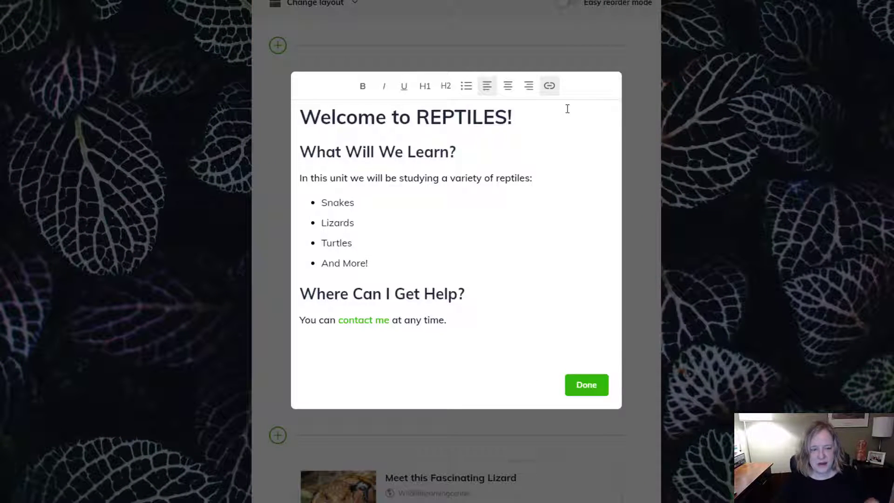
click(429, 114)
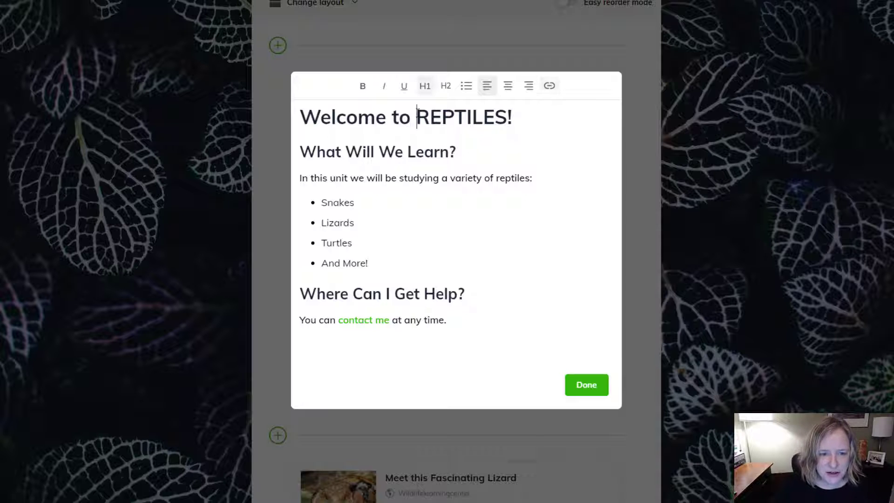
click(443, 152)
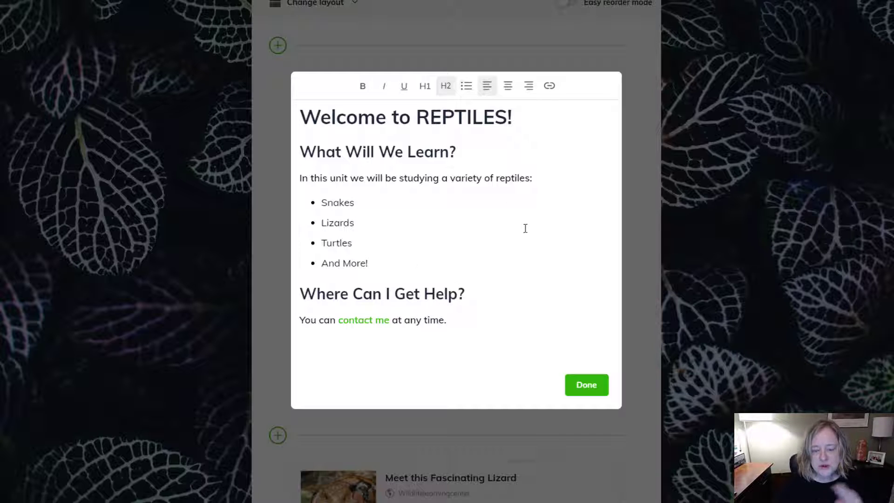
click(588, 387)
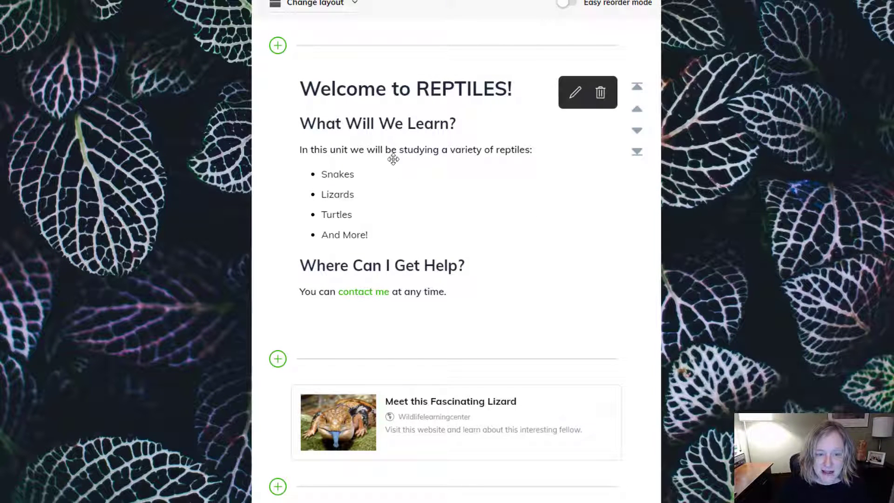
Step: Reopen the welcome text block in its editor and close it without changes
click(574, 94)
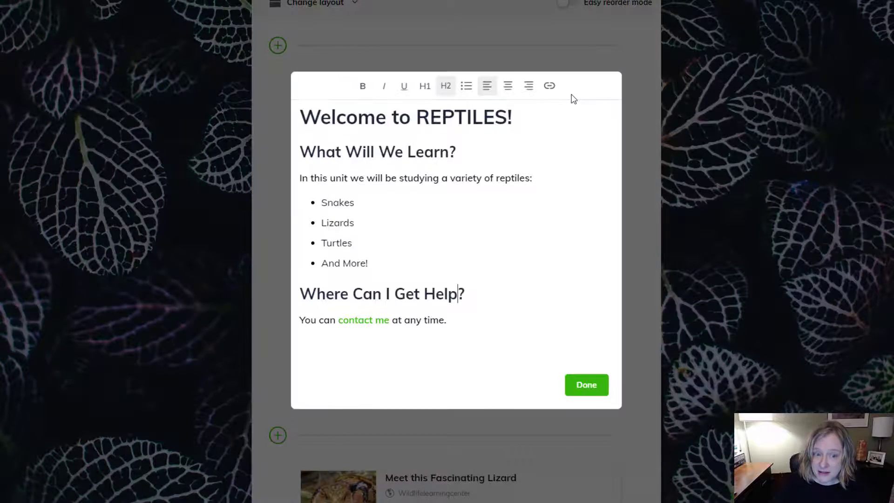
click(586, 386)
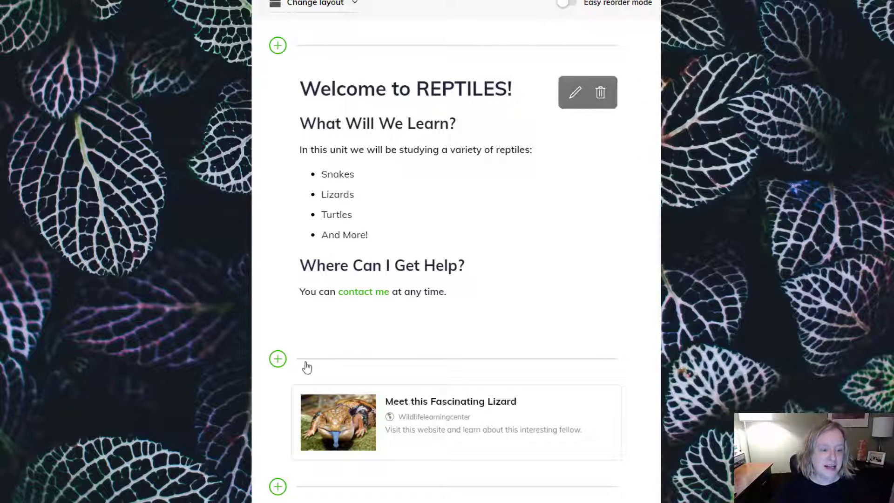
Step: Start a new item between the welcome text block and the lizard card and open its YouTube option
scroll(276, 363, down, 1)
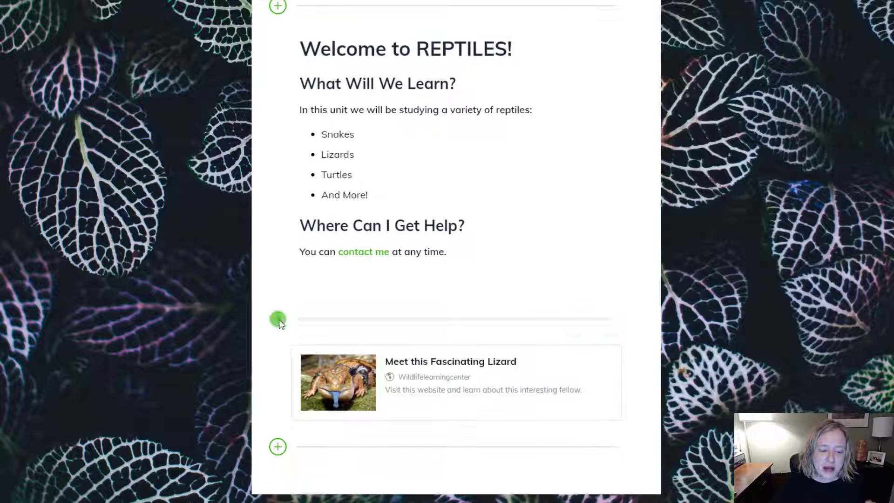
click(278, 319)
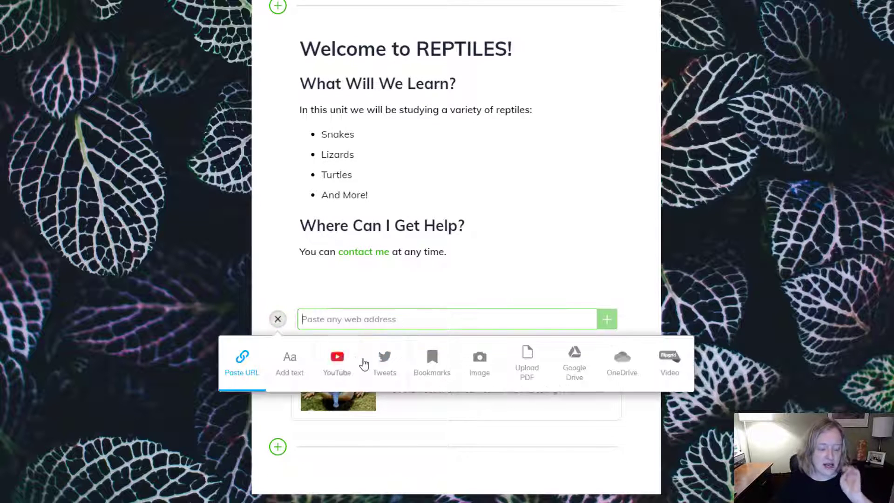
click(337, 363)
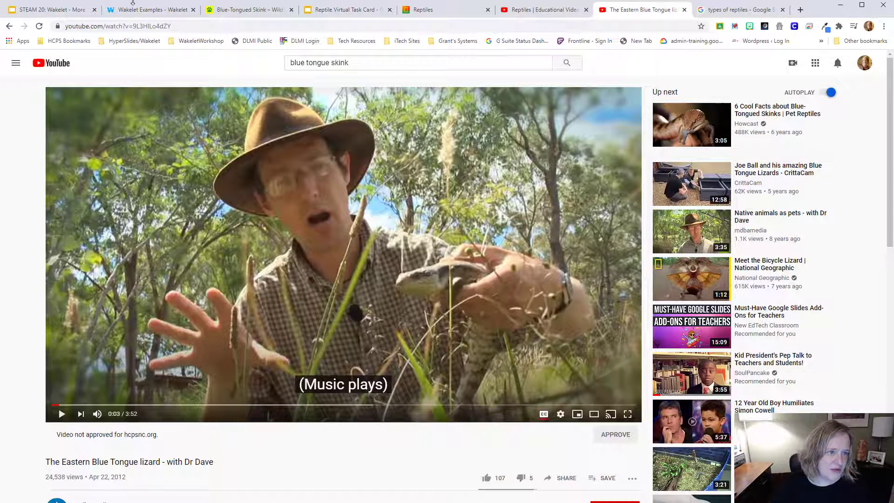
Step: Copy the Eastern Blue Tongue lizard video's YouTube link and add the video in Wakelet between the welcome text block and the lizard card
click(149, 27)
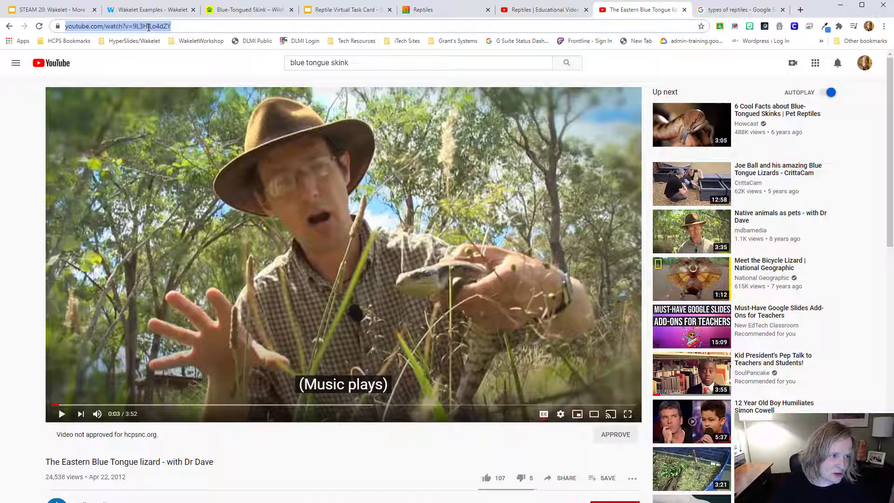
click(154, 10)
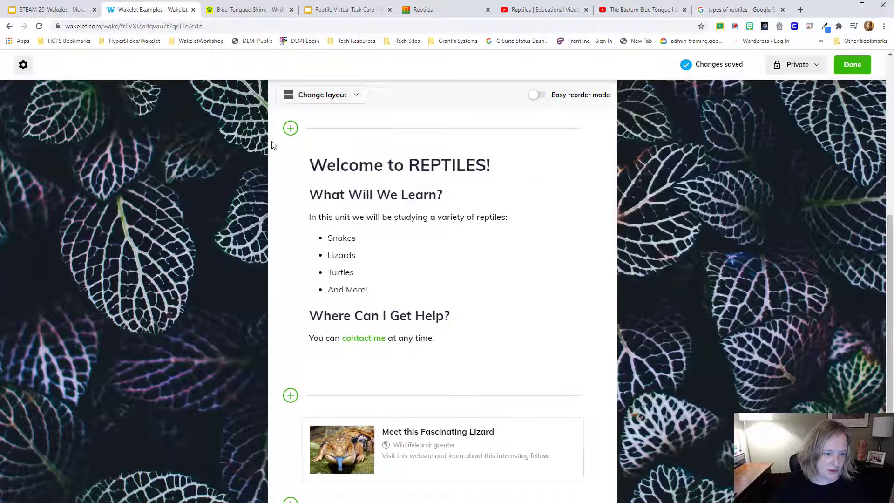
click(291, 395)
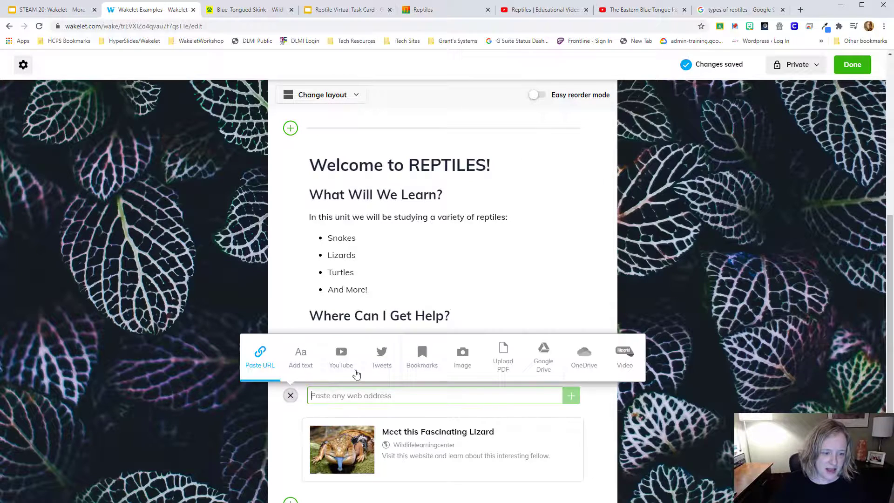
click(347, 360)
click(365, 176)
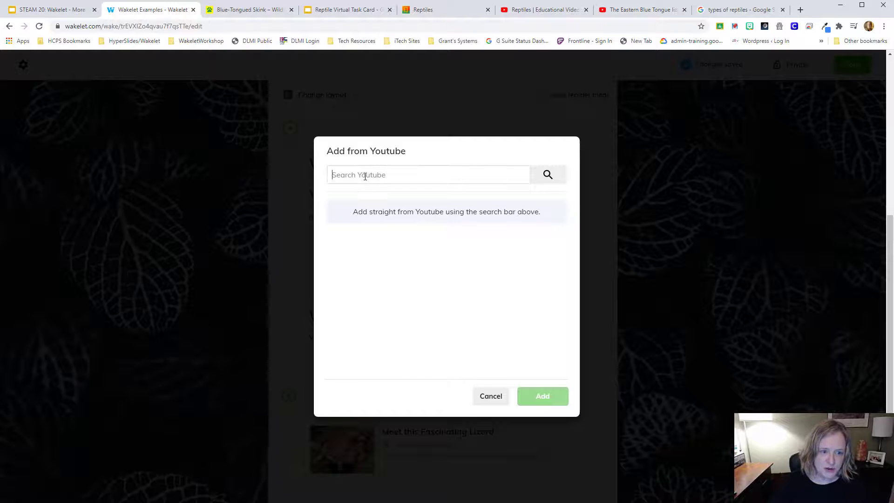
right_click(365, 176)
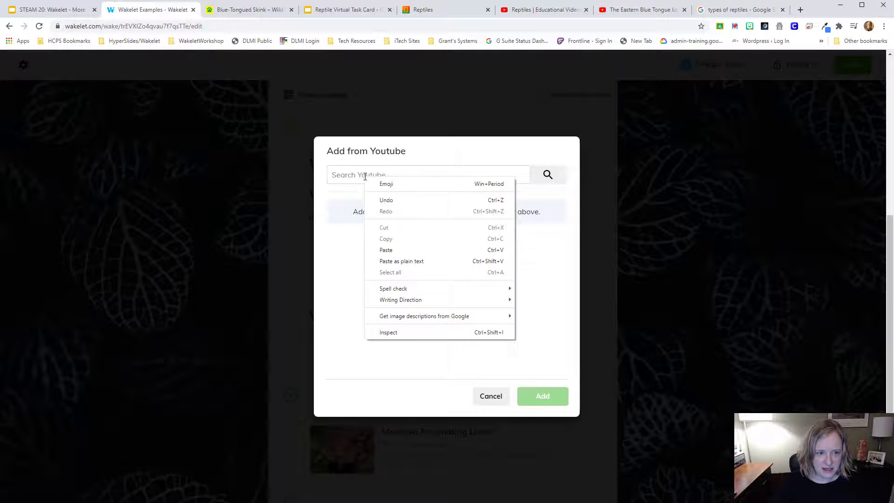
click(393, 250)
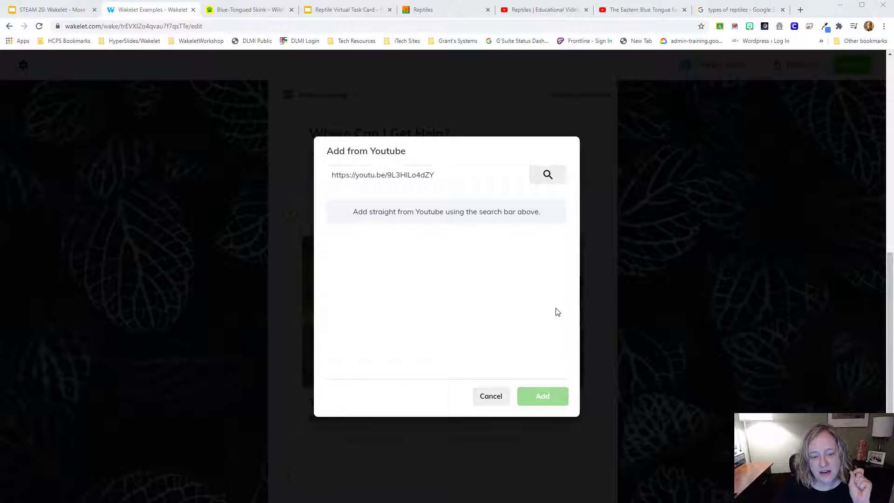
click(506, 403)
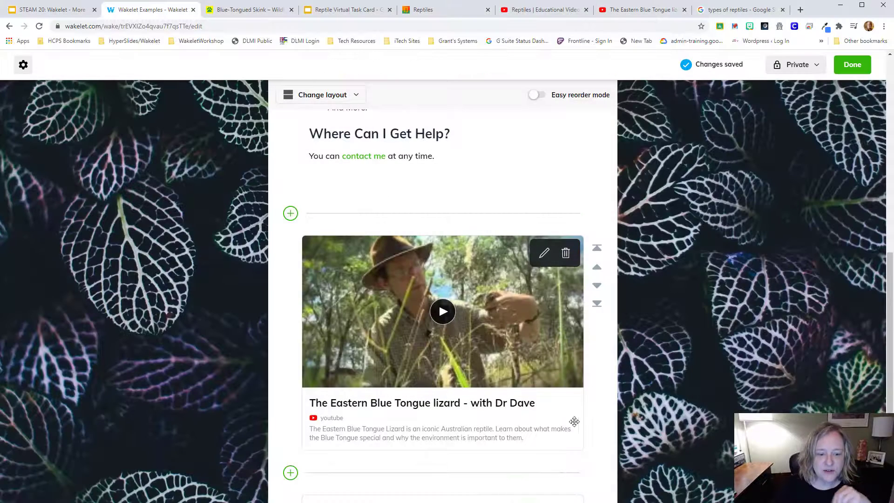
Step: Start a Twitter item between the welcome text block and the video card and search for tweets by the presenter's Twitter username
scroll(564, 430, down, 1)
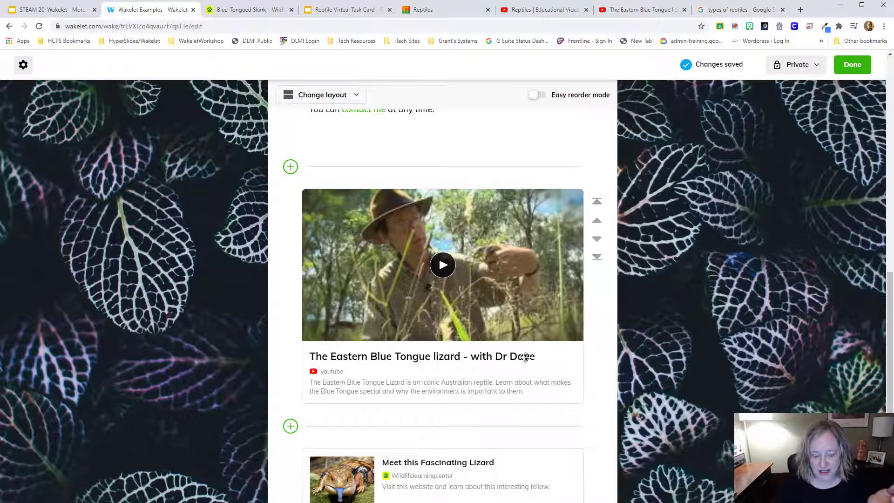
scroll(509, 350, up, 4)
scroll(509, 350, down, 5)
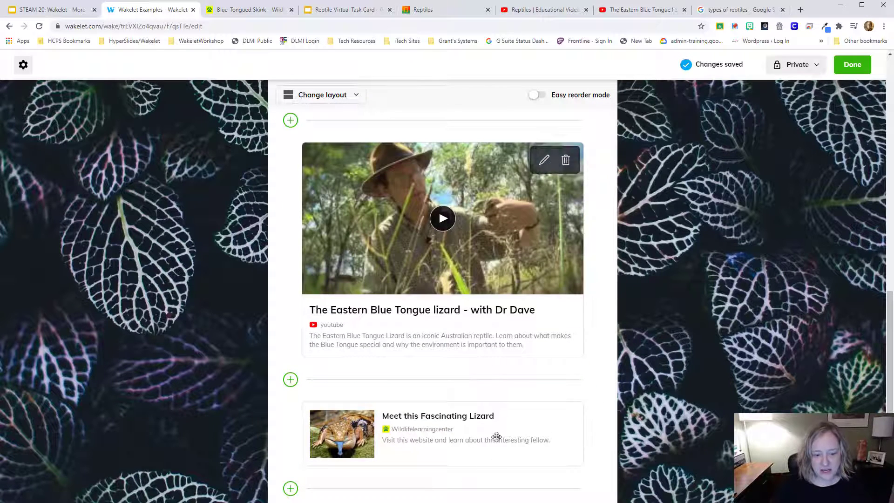
scroll(502, 440, up, 5)
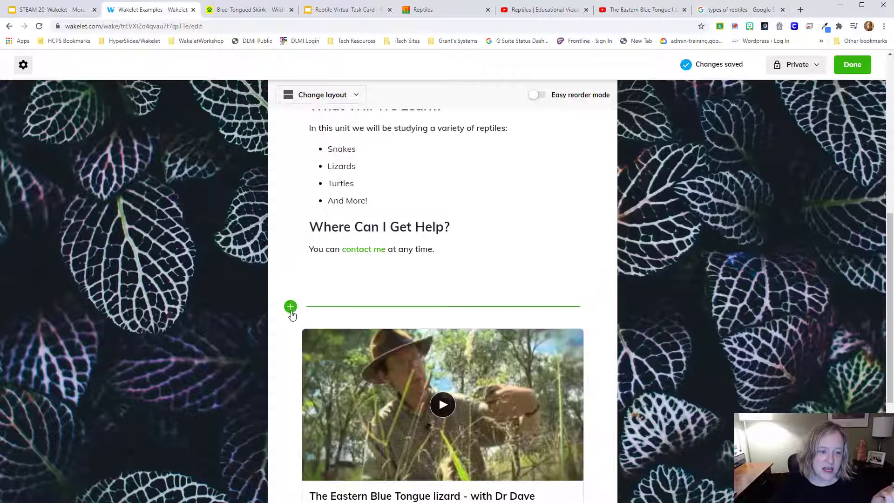
click(291, 308)
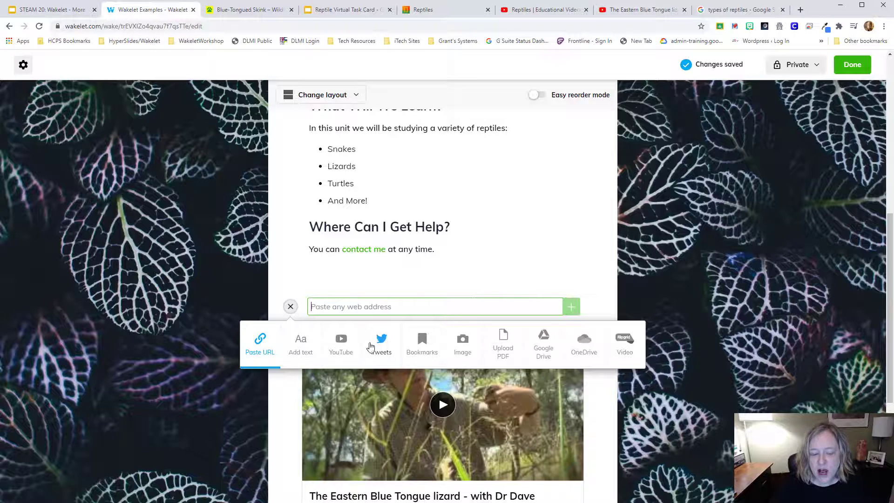
click(383, 343)
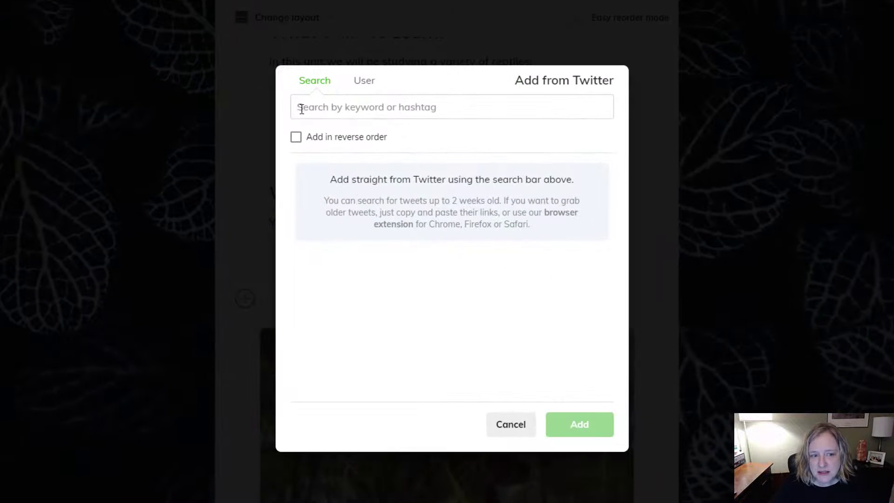
click(310, 111)
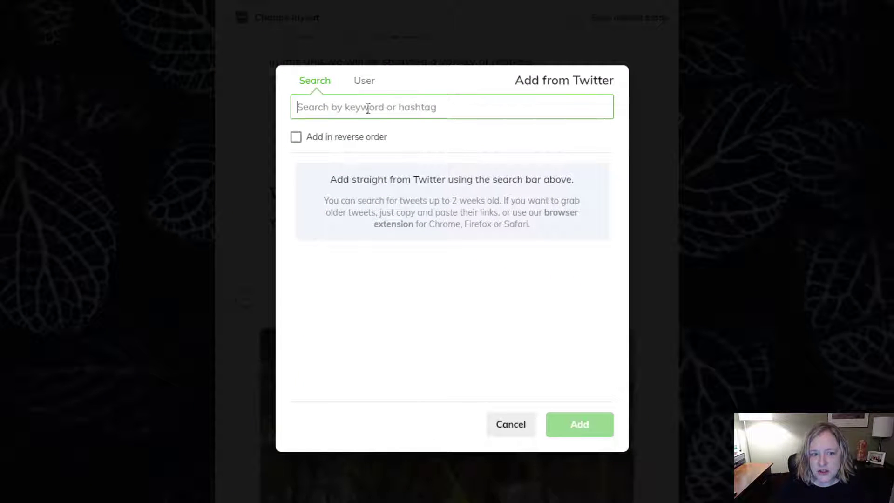
click(360, 87)
click(338, 102)
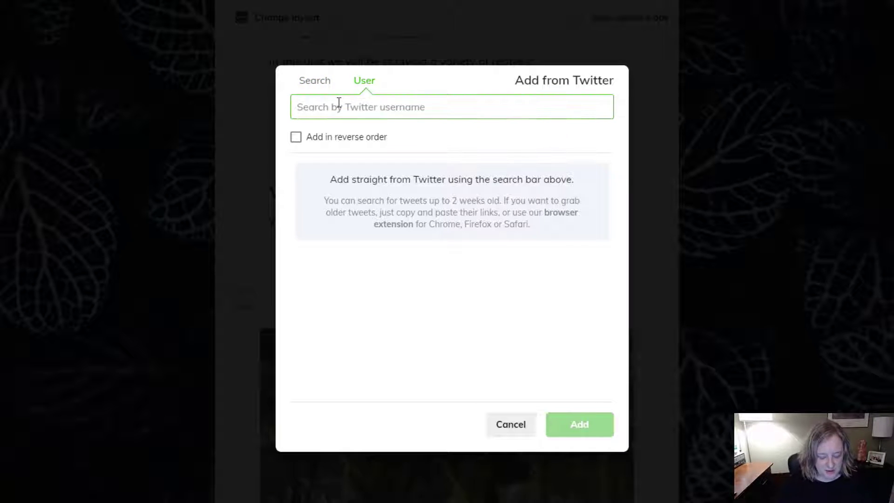
text(NOv8Nstruction)
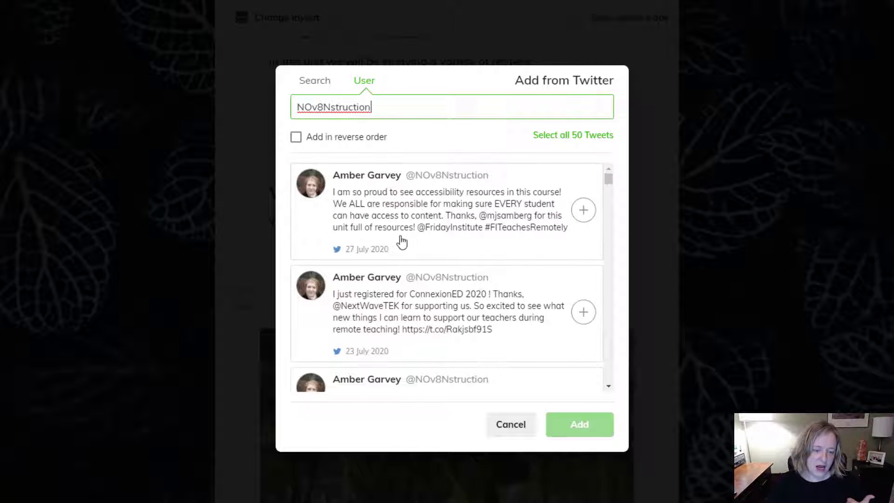
Step: Browse the tweets, select the 23 July 2020 one about ConnexionED 2020, and cancel adding from Twitter
scroll(472, 262, down, 8)
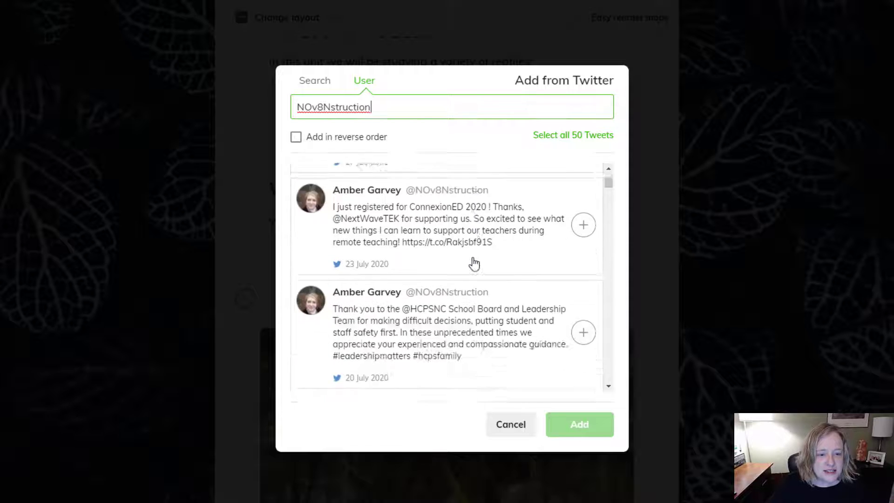
scroll(474, 263, up, 8)
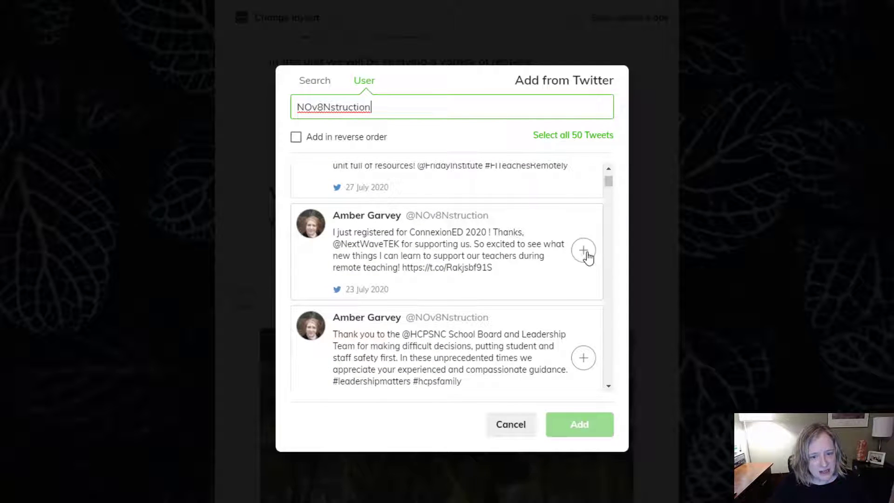
click(585, 251)
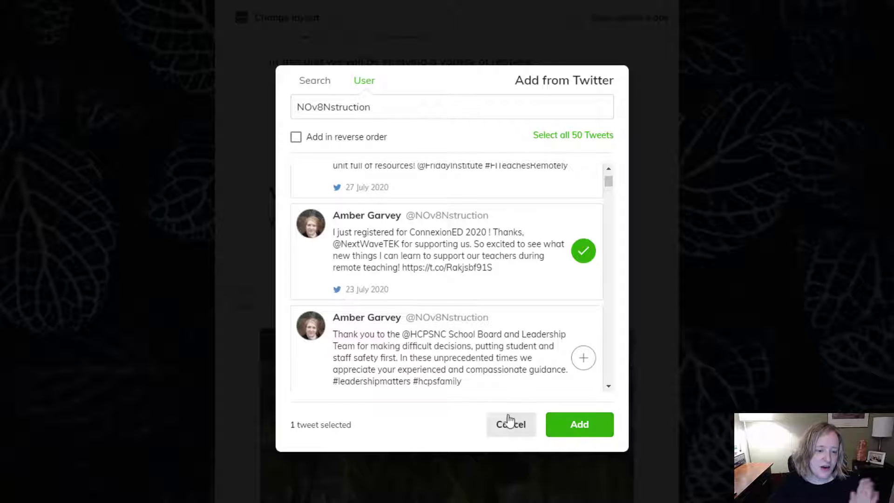
click(529, 432)
Step: Between the welcome text block and the video card, insert the photo library's turtles-by-the-water image, found by searching for "reptile"
click(246, 299)
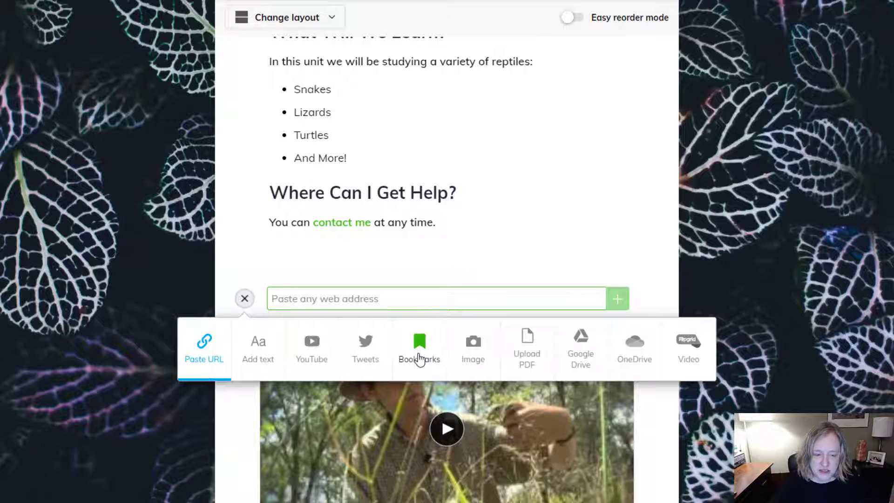
click(478, 359)
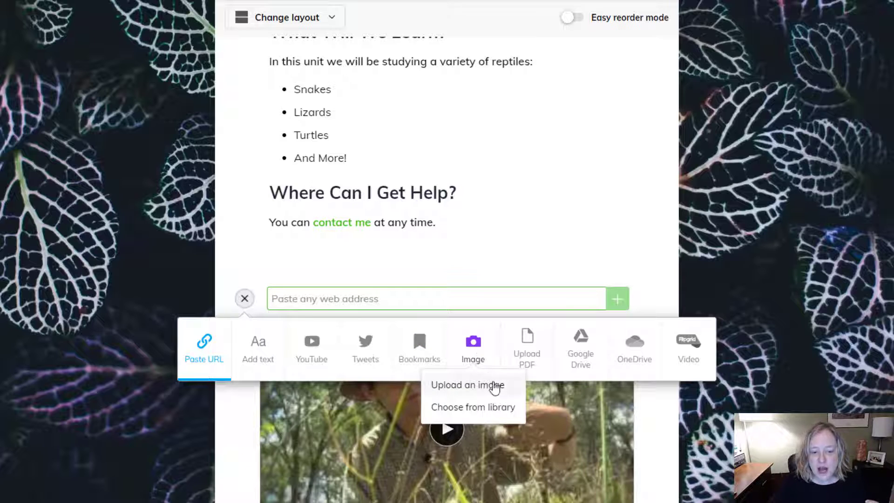
click(499, 408)
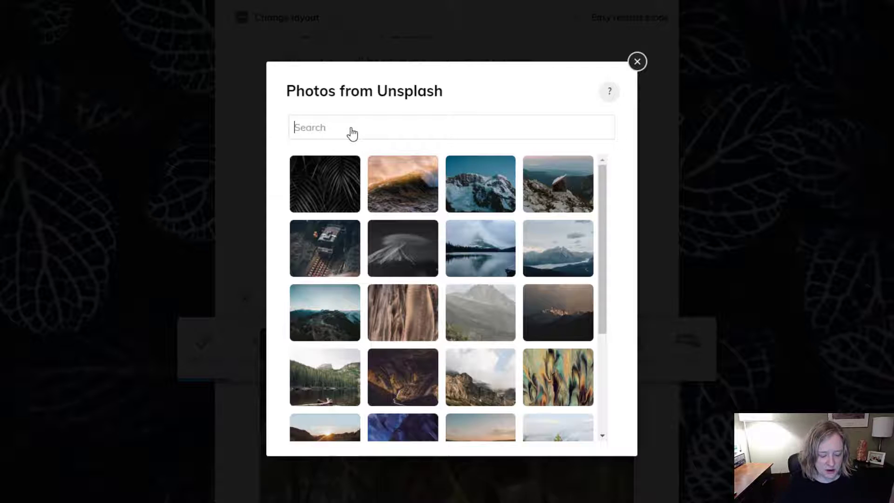
text(rep)
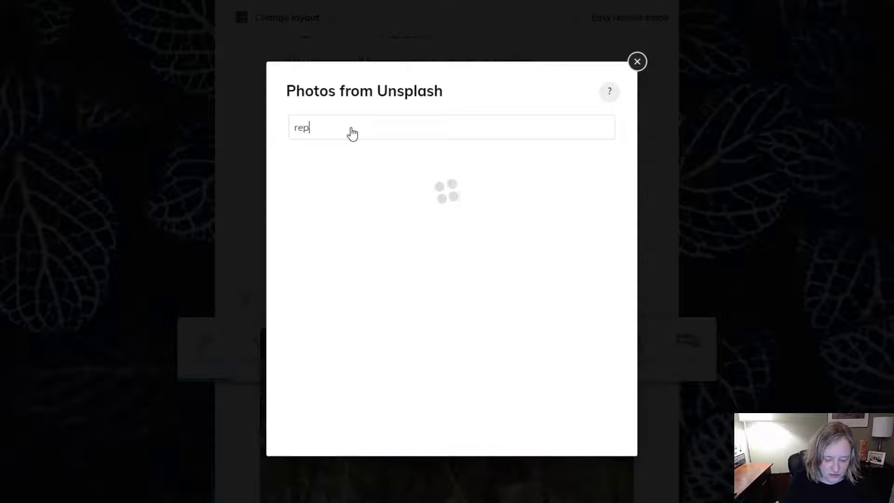
text(tile)
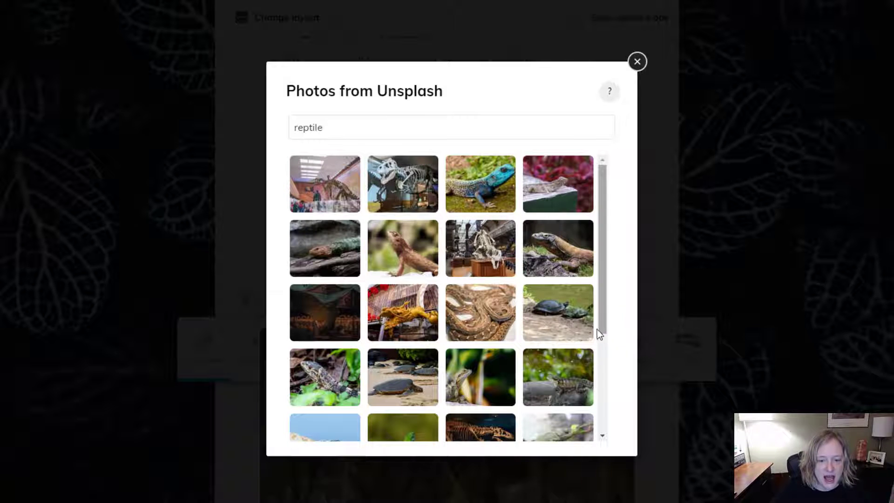
click(559, 316)
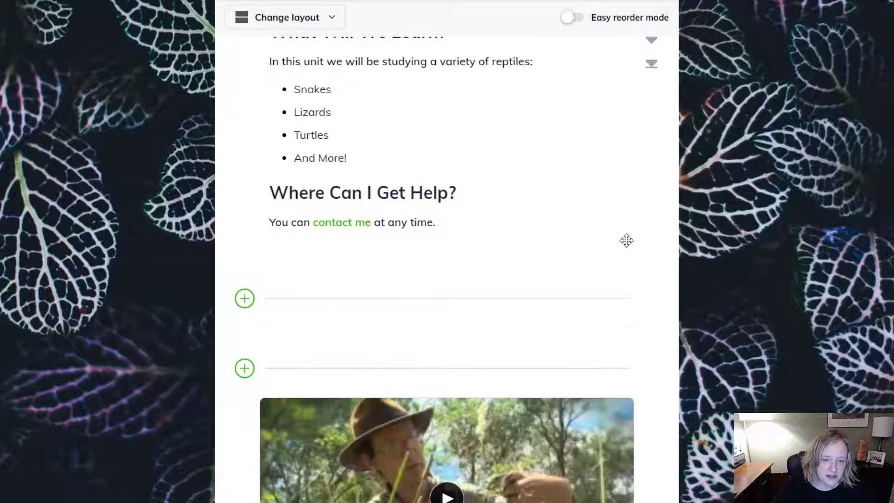
Step: Above the turtle photo, insert the coiled snakes image from the photo library's "reptile" results
scroll(780, 223, down, 3)
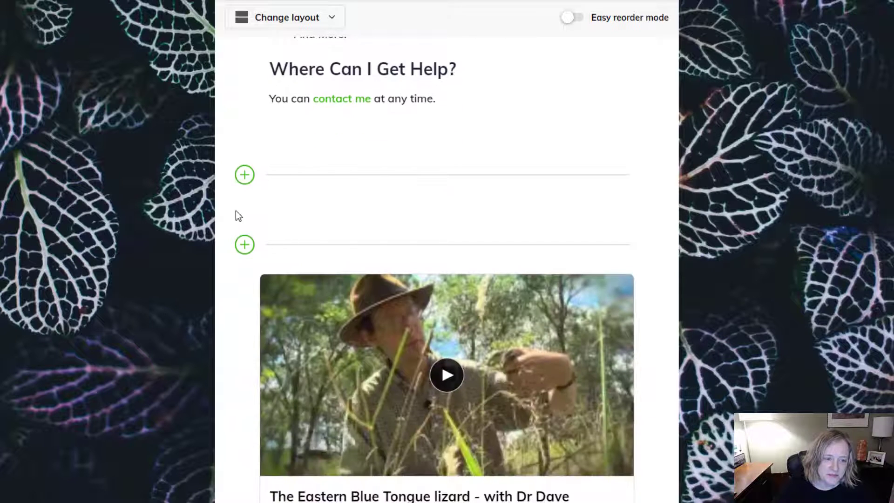
click(244, 176)
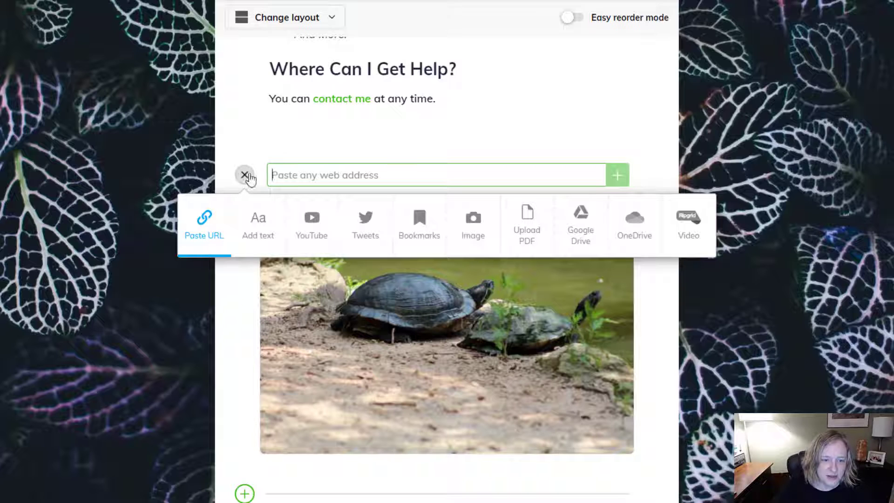
click(487, 236)
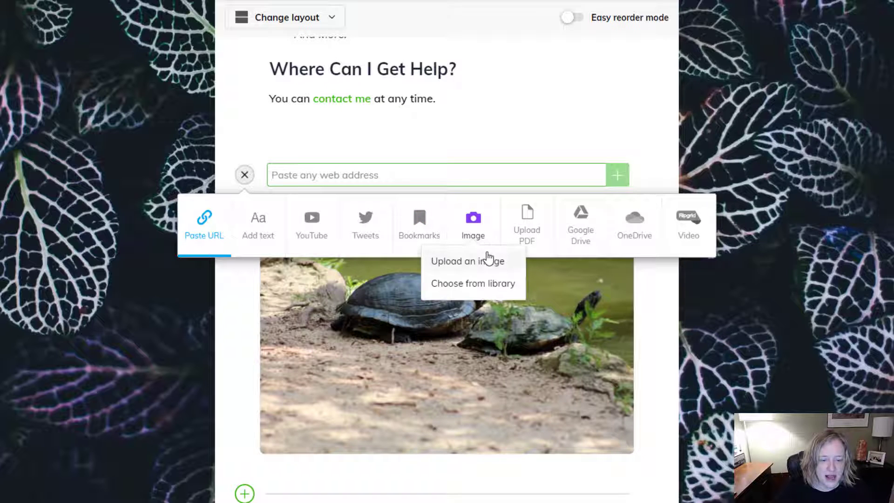
click(495, 284)
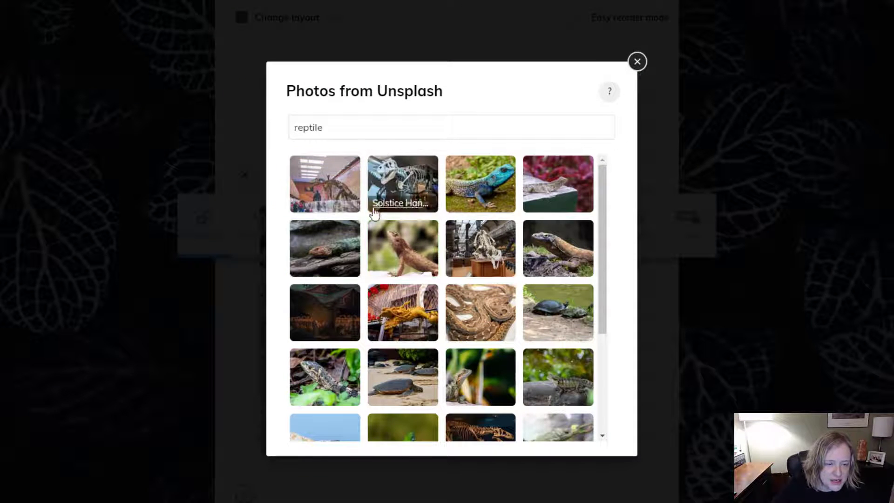
scroll(366, 224, down, 3)
scroll(365, 224, down, 1)
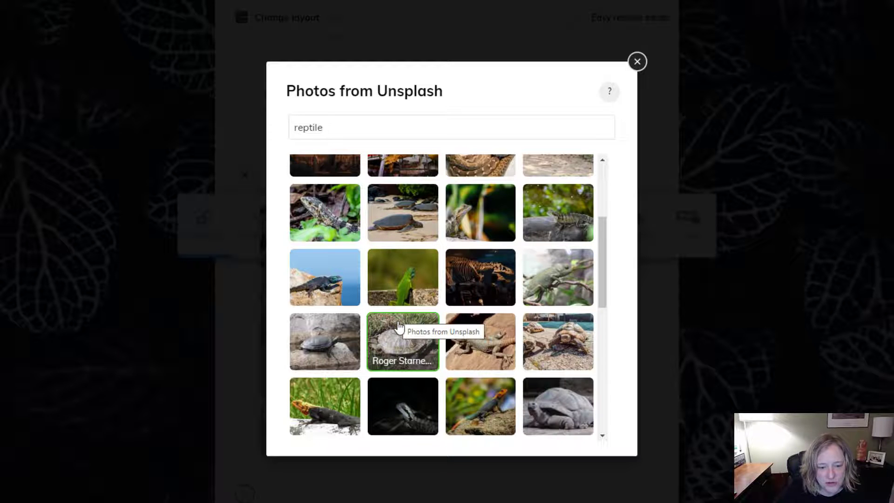
scroll(400, 327, up, 1)
scroll(400, 327, up, 2)
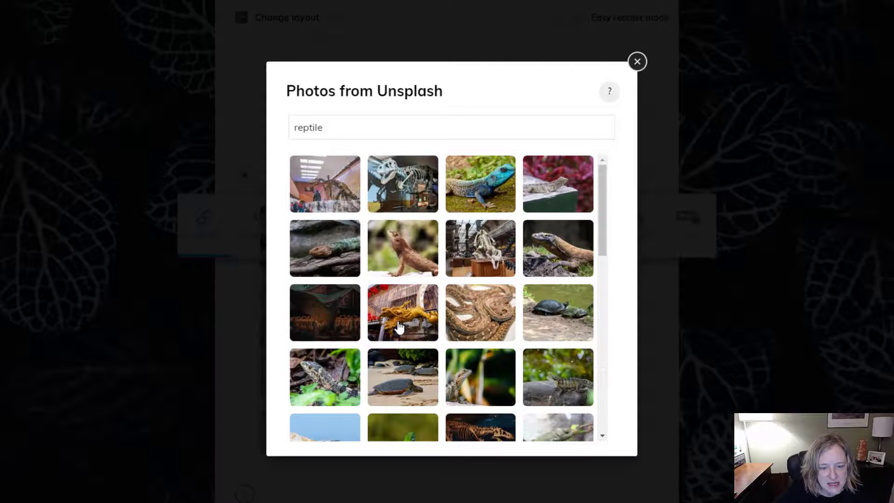
click(483, 313)
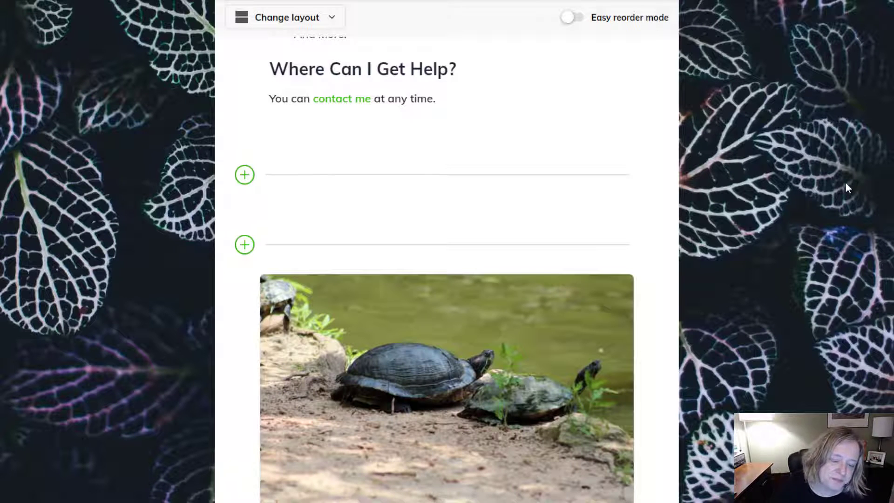
Step: Caption the snake photo "What type of snake is this?" with description "See if you can research and find out what type of snakes these are!" and save
scroll(439, 367, down, 4)
scroll(485, 362, down, 4)
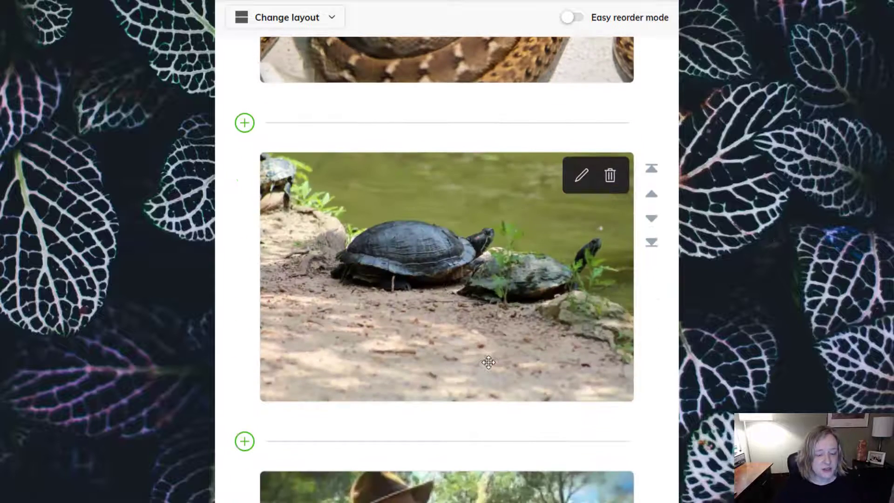
scroll(489, 361, up, 8)
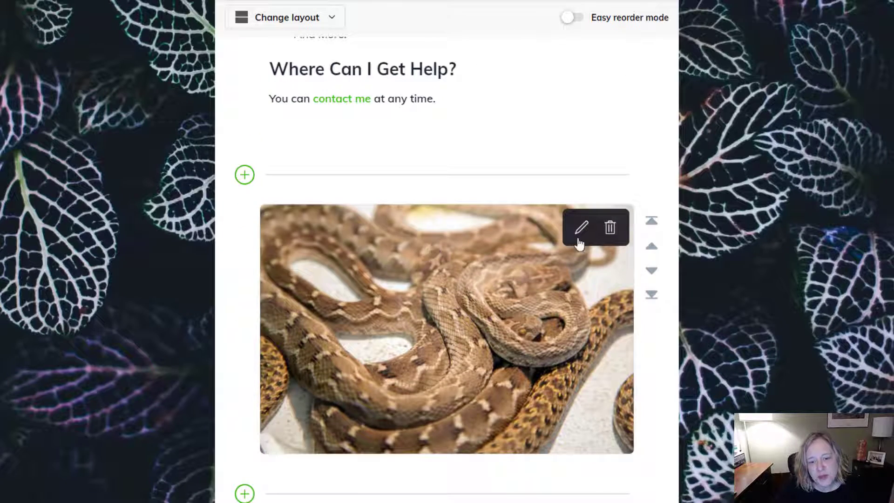
click(583, 231)
scroll(680, 191, down, 2)
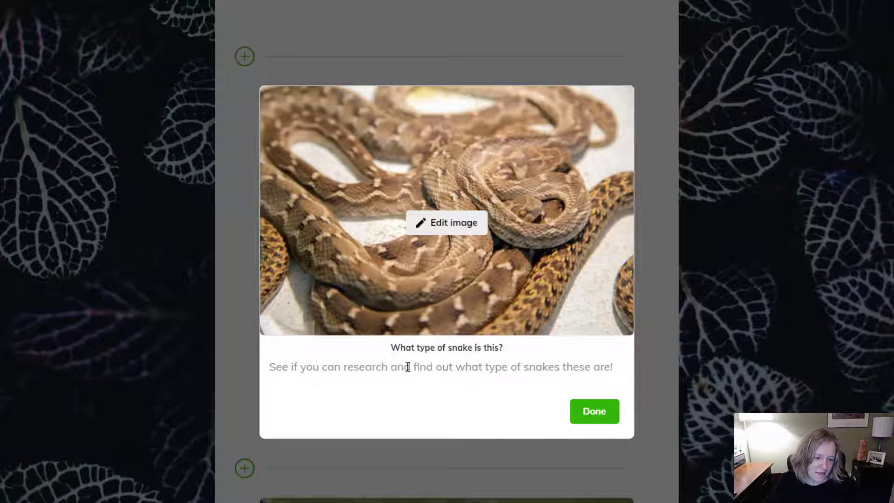
click(596, 410)
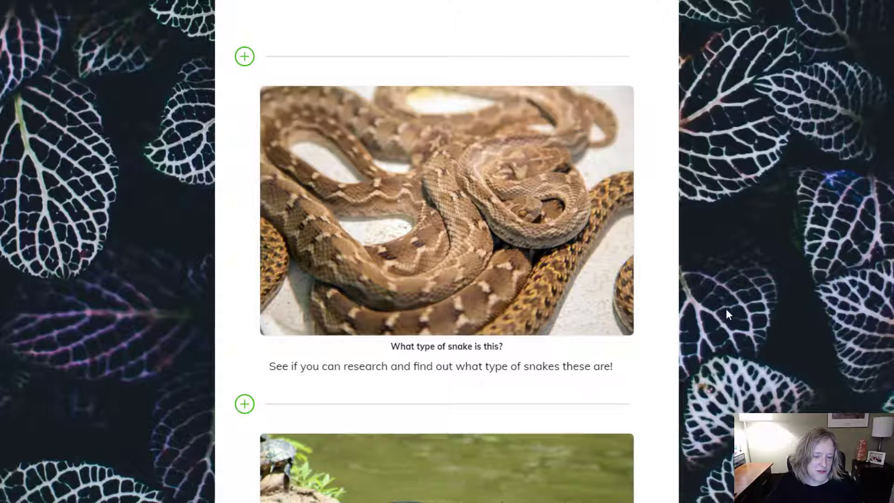
Step: Open the turtle photo for editing, check its caption field and image replacement options, and close the editor without changes
scroll(460, 295, down, 3)
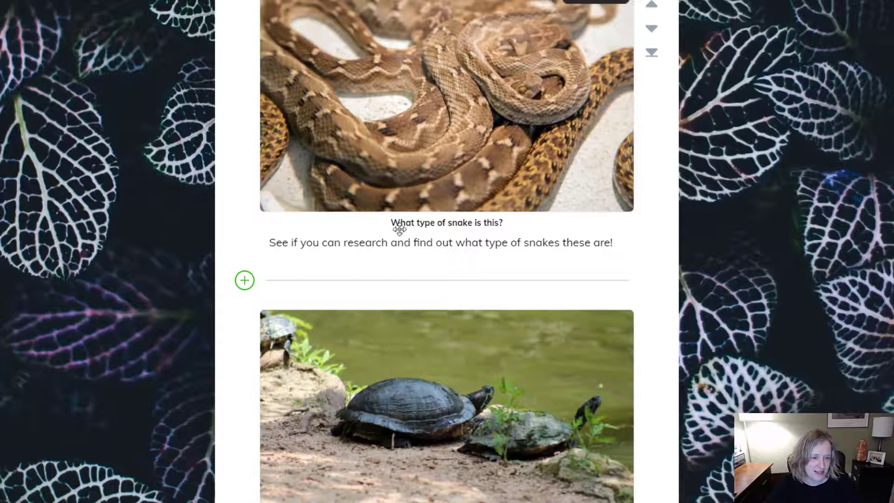
scroll(446, 365, down, 3)
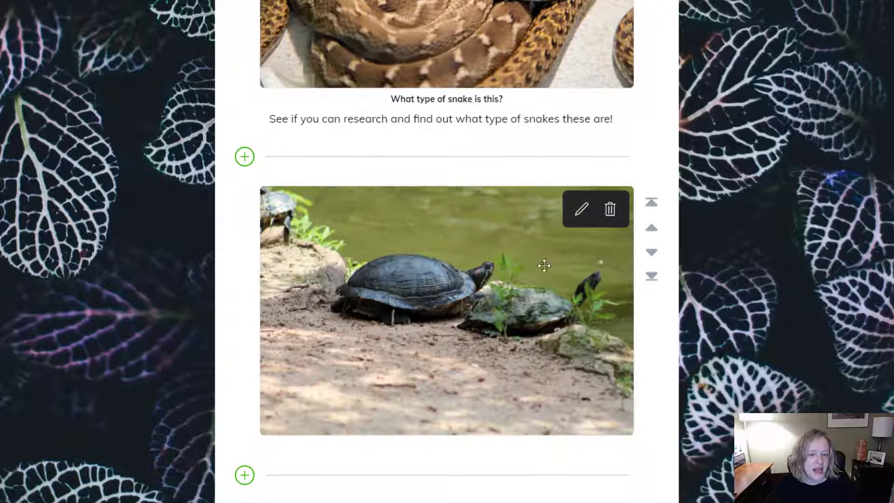
click(580, 210)
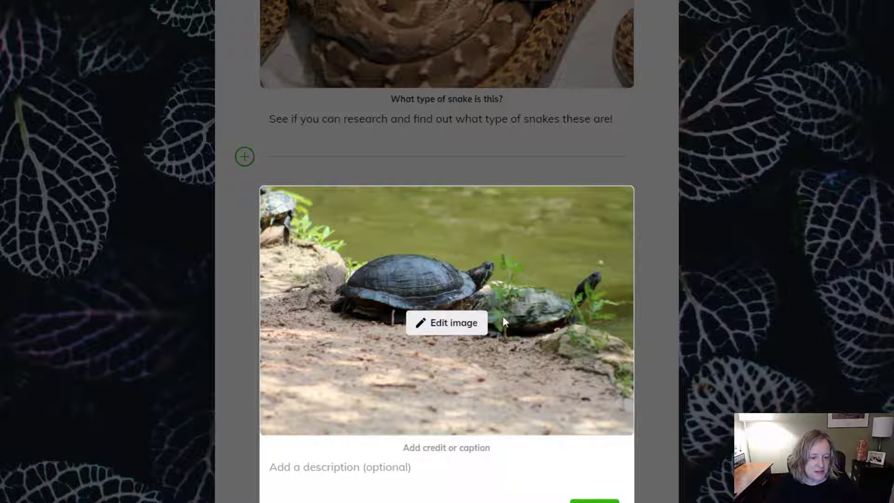
click(447, 448)
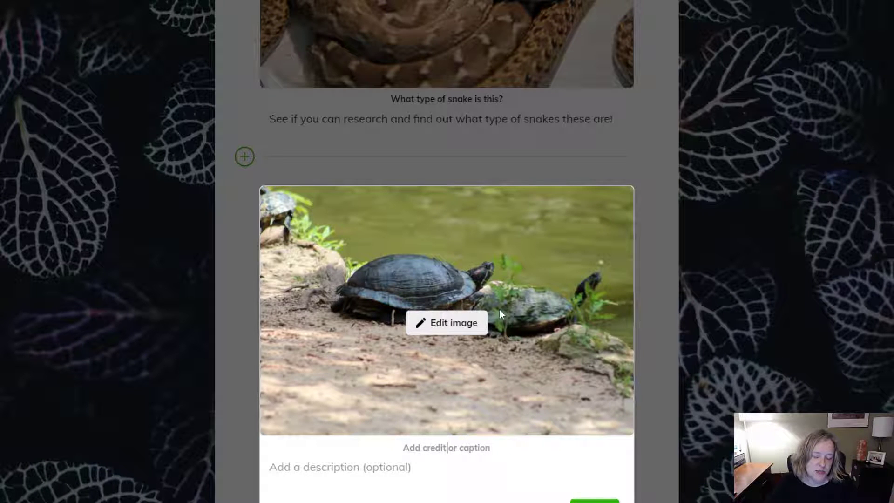
click(446, 322)
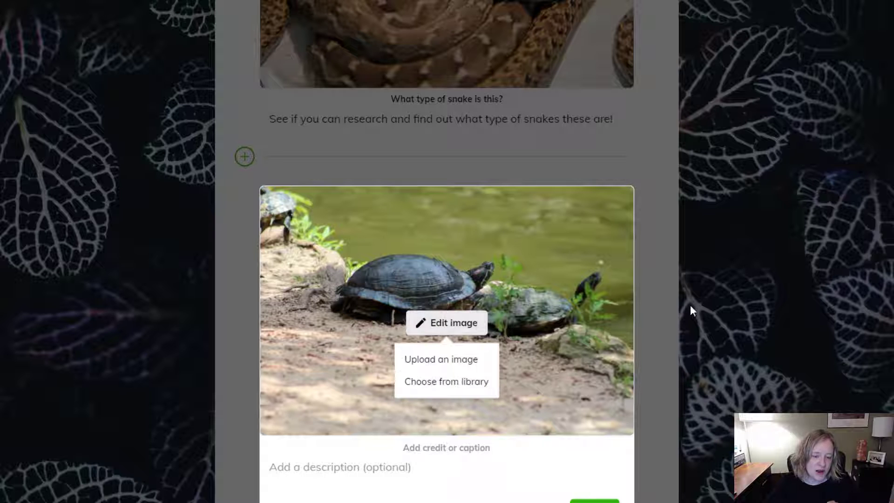
click(649, 311)
scroll(538, 425, down, 4)
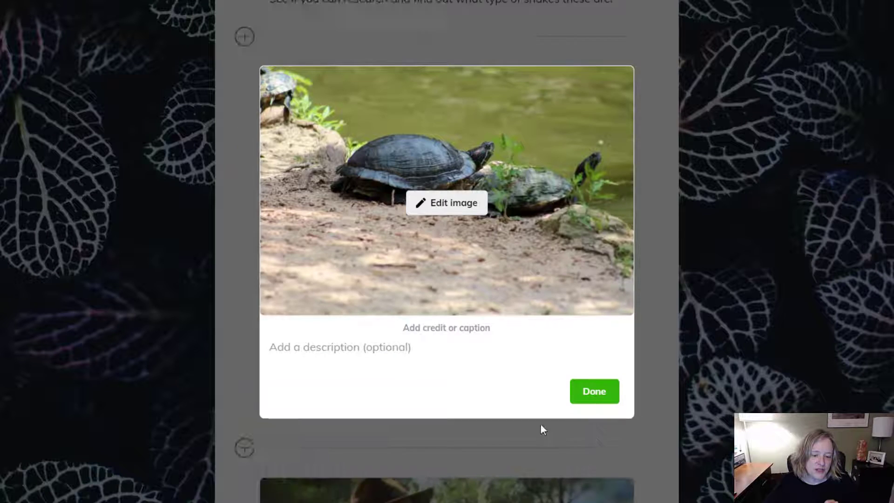
click(599, 330)
scroll(627, 301, up, 3)
mouse_move(617, 217)
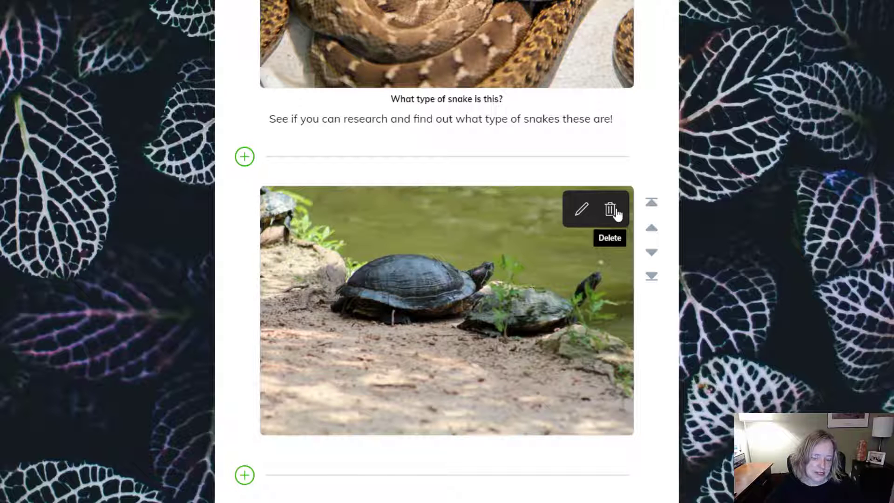
Step: Look over the collection from the welcome text block through the snake and turtle photos to the video card
scroll(685, 221, up, 7)
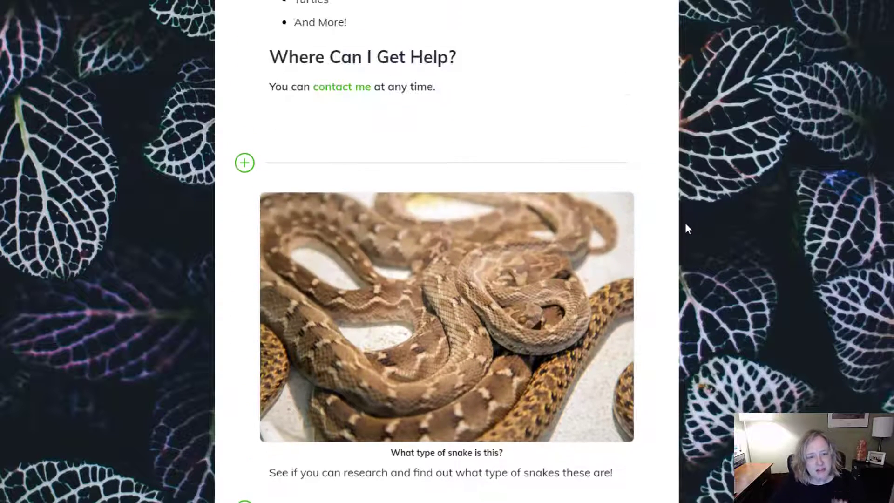
scroll(686, 224, up, 3)
scroll(685, 225, down, 8)
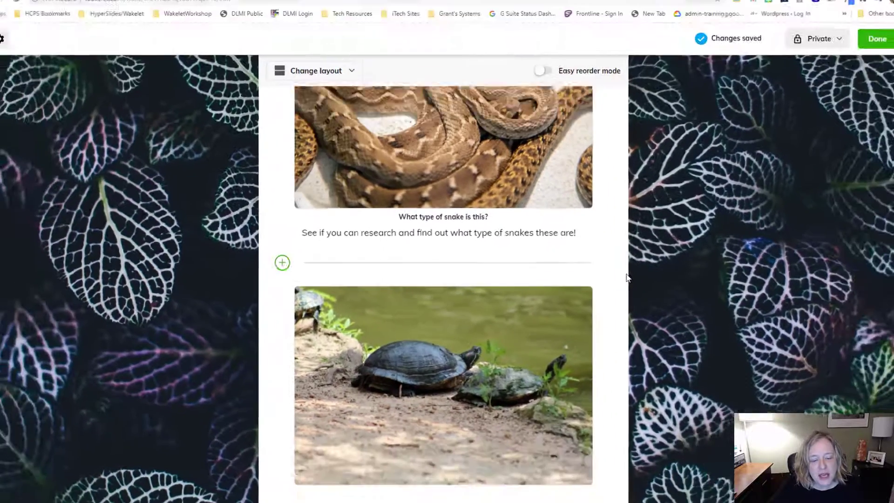
scroll(616, 289, up, 1)
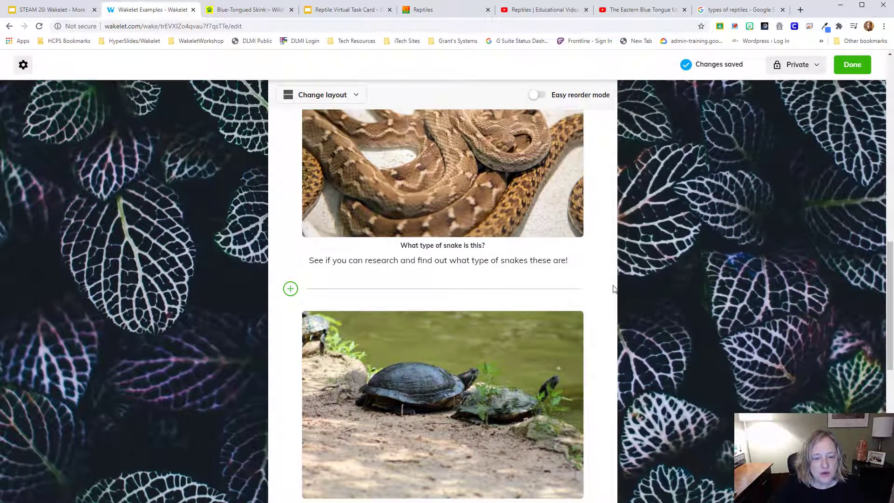
scroll(613, 289, down, 4)
scroll(612, 290, up, 3)
scroll(613, 288, down, 1)
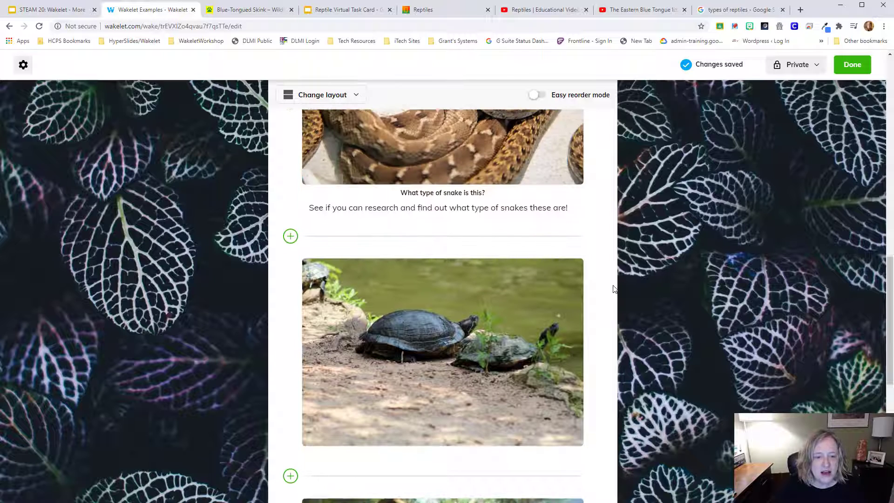
scroll(667, 345, down, 2)
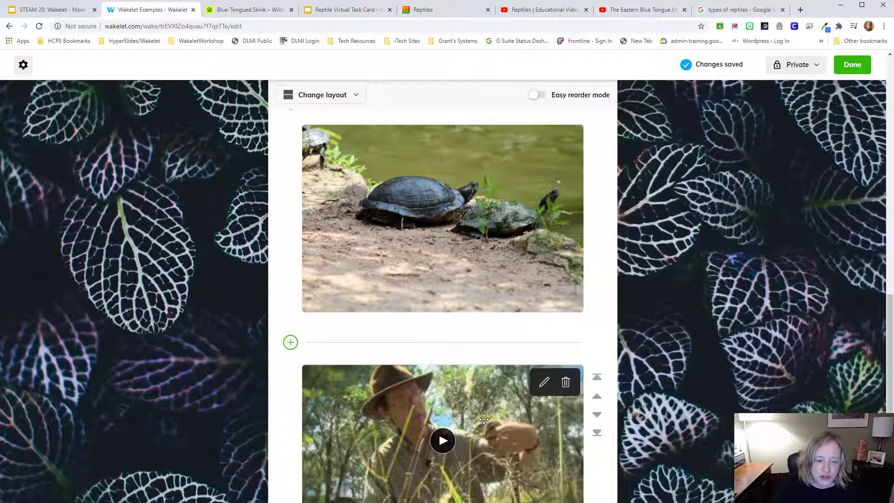
mouse_move(427, 204)
mouse_down()
mouse_move(421, 196)
mouse_move(427, 266)
mouse_move(427, 200)
mouse_up()
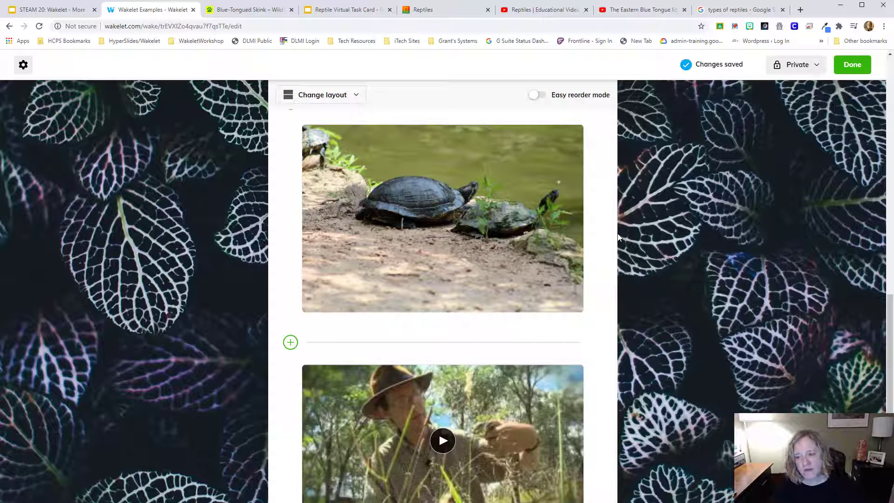
Step: Upload the PDF reptiles-4 from the Desktop between the snake photo and the turtle photo
scroll(620, 238, up, 1)
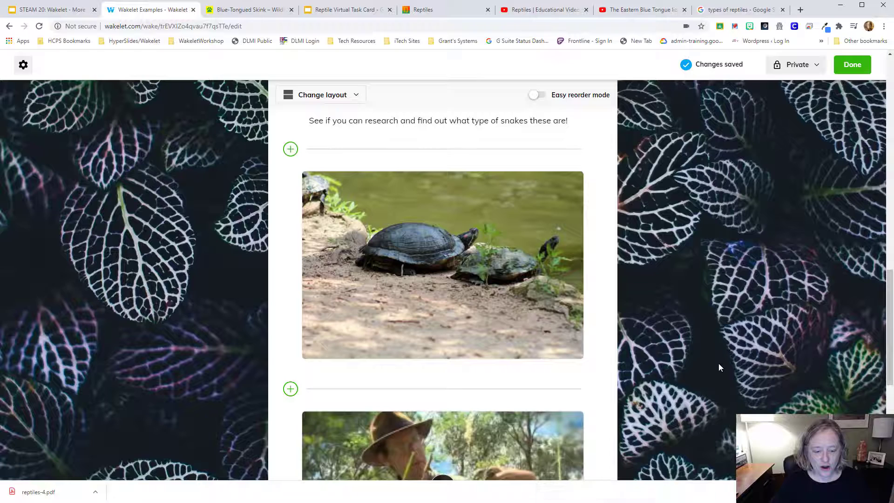
scroll(719, 363, down, 4)
scroll(719, 362, down, 2)
scroll(719, 362, up, 11)
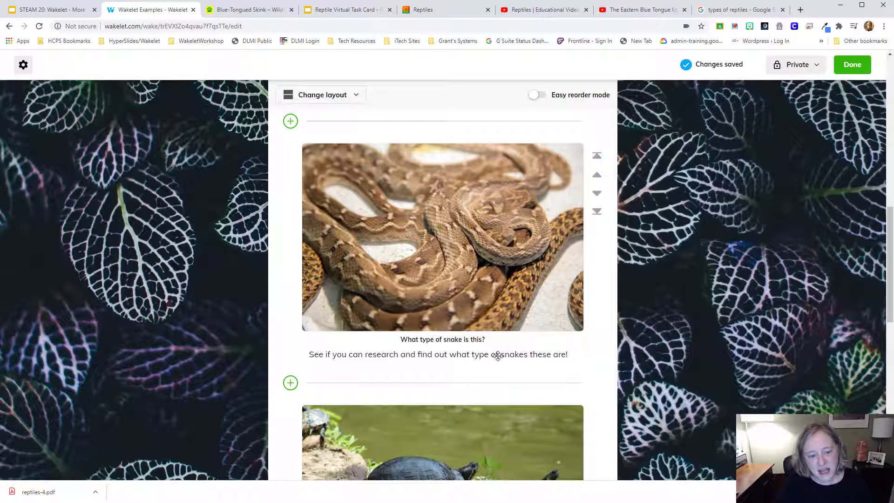
click(290, 384)
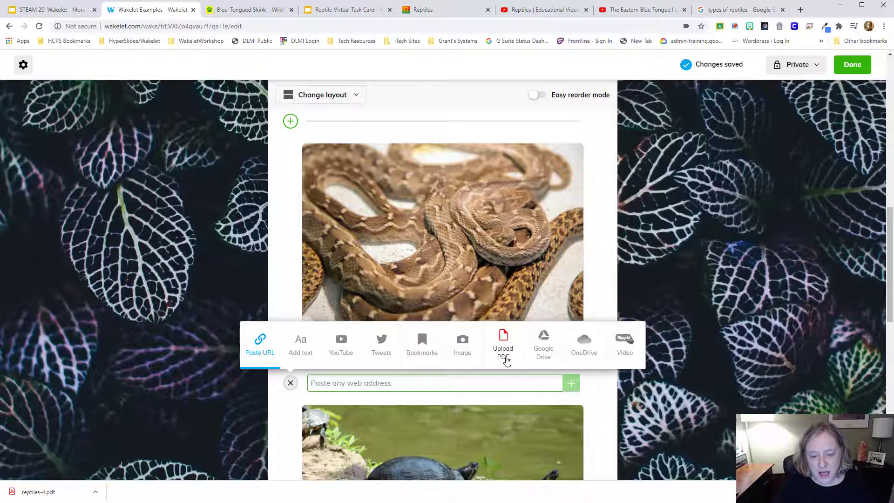
click(506, 361)
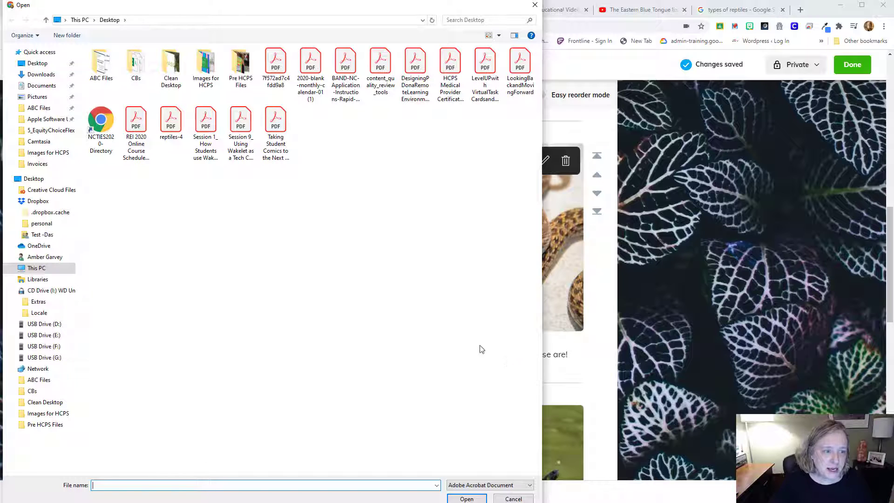
click(171, 121)
click(467, 498)
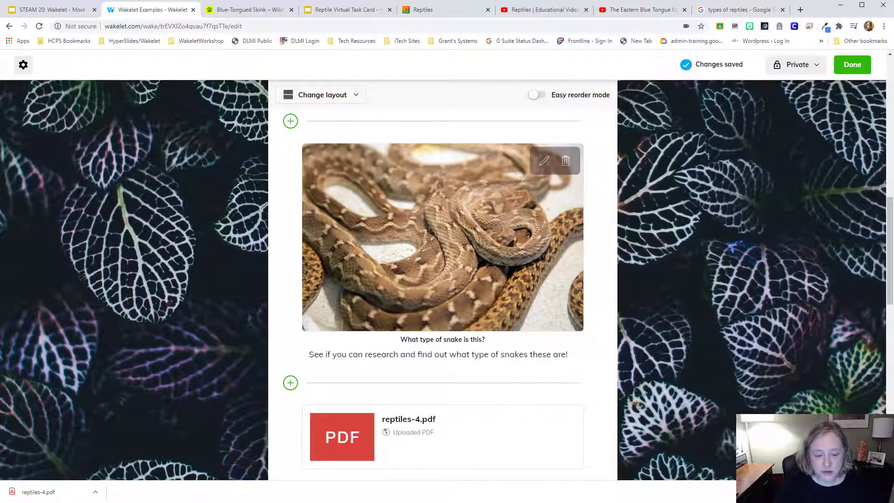
Step: Title the PDF card "Reptile Research Booklet" and describe it as "Use this guide to collect your research throughout this unit. Use Kami to record notes."
scroll(740, 357, down, 2)
scroll(739, 357, down, 1)
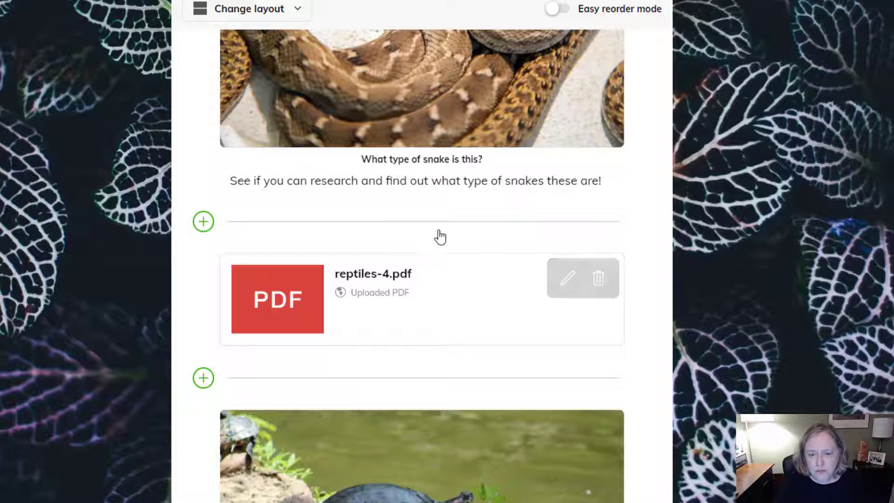
click(568, 280)
key(shift+Left)
drag(362, 275, 329, 273)
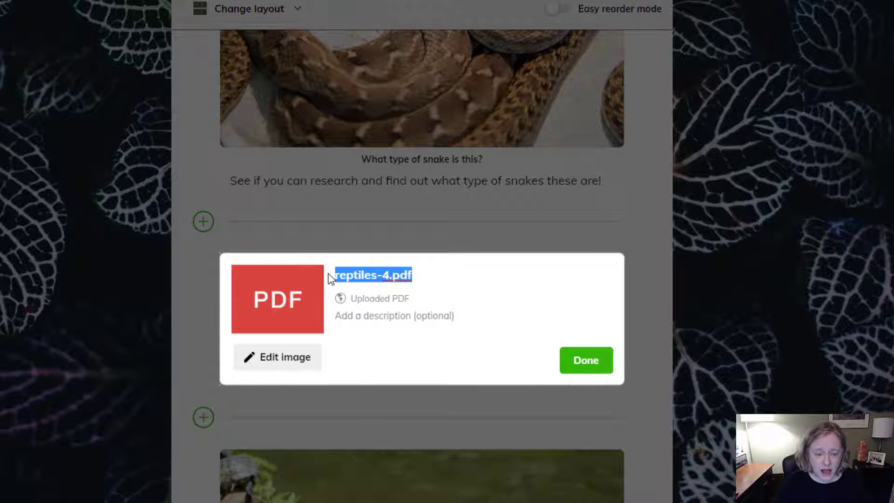
text(Rep)
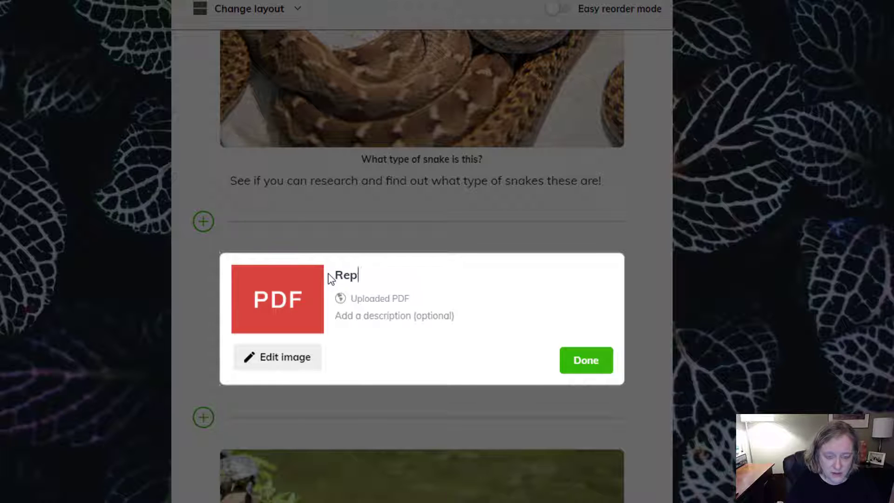
text(tile Res)
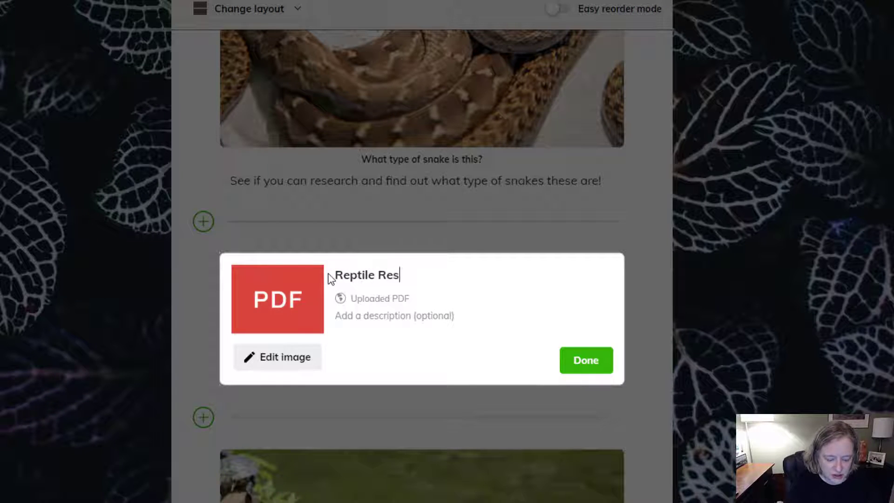
text(arch )
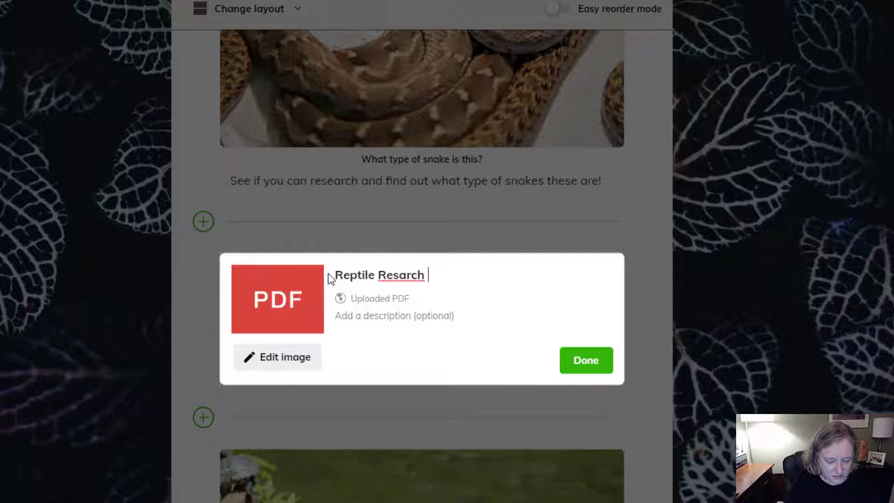
text(Booklet)
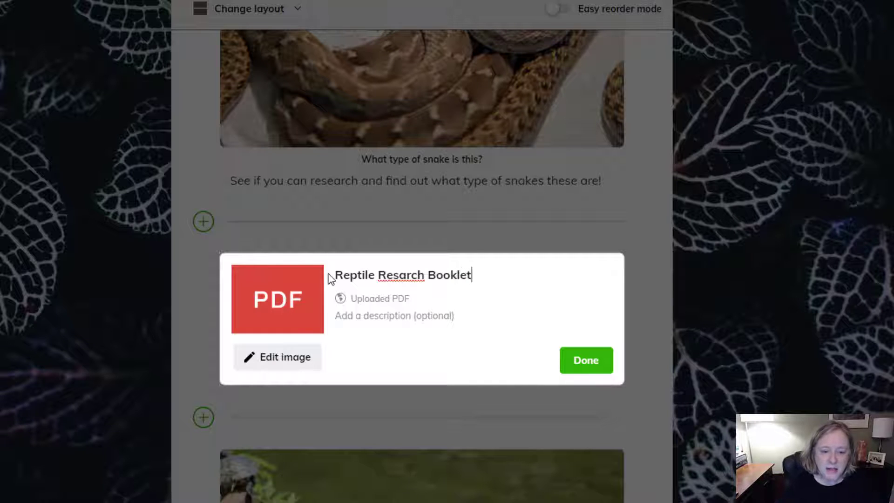
right_click(400, 275)
click(420, 393)
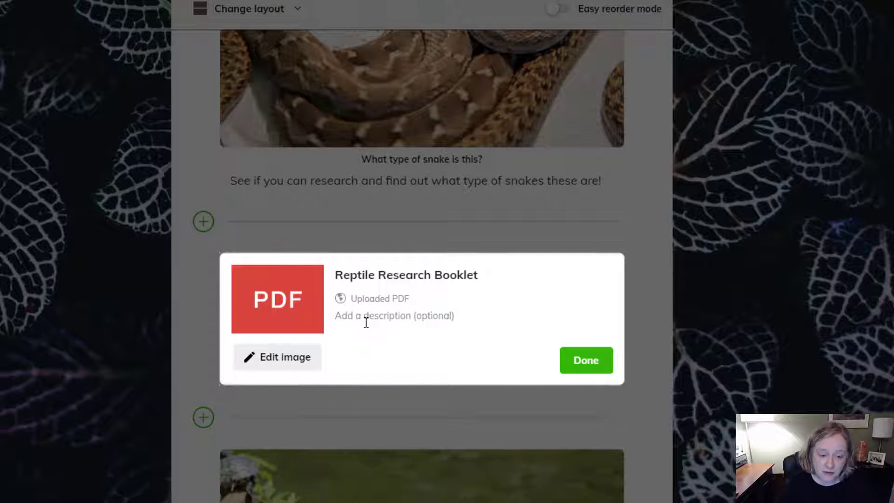
text(Use this guide to collect your research throughout this unit. Use Kami to record notes.)
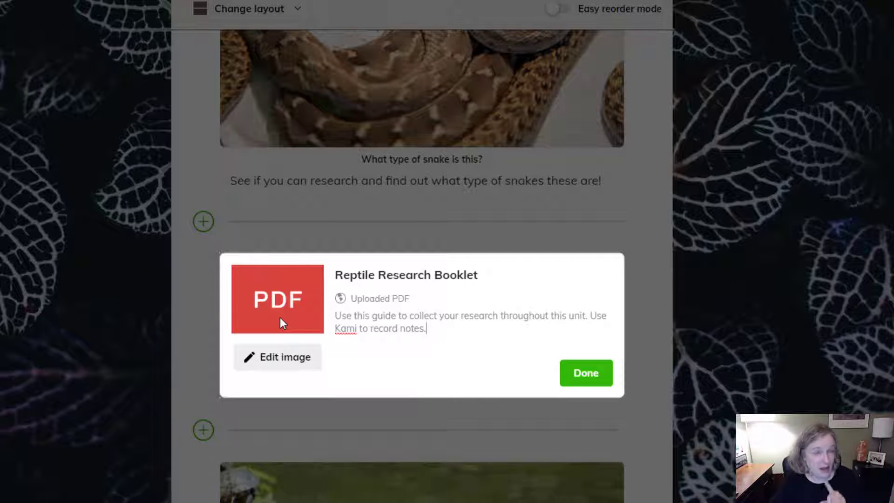
Step: Replace the PDF card's thumbnail with the photo library's patterned tortoise-on-gravel image, found by searching for "turtle", and save the card
click(278, 365)
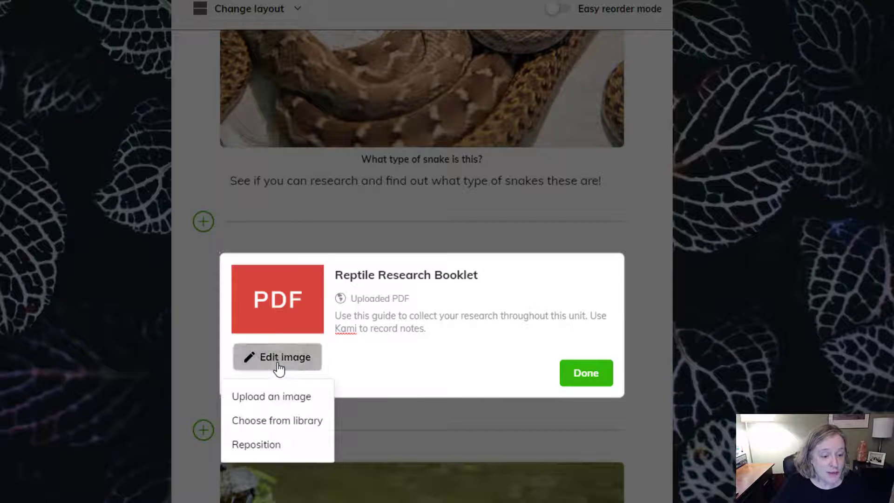
click(298, 420)
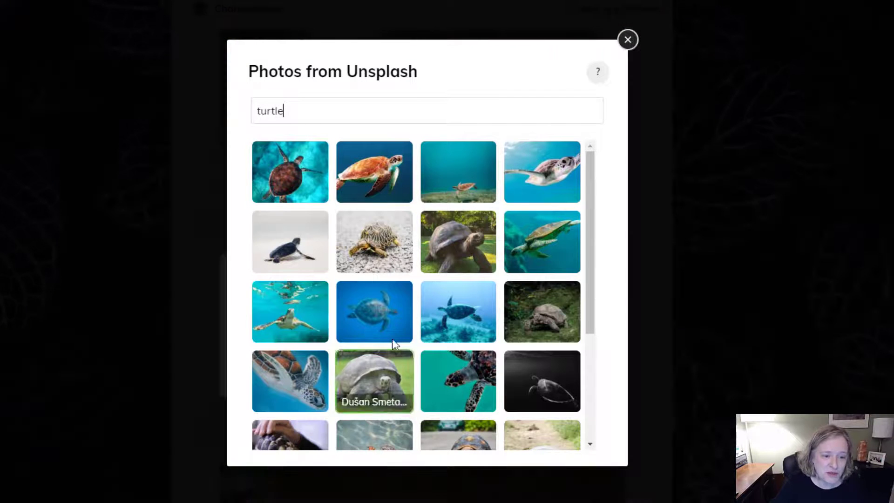
click(472, 275)
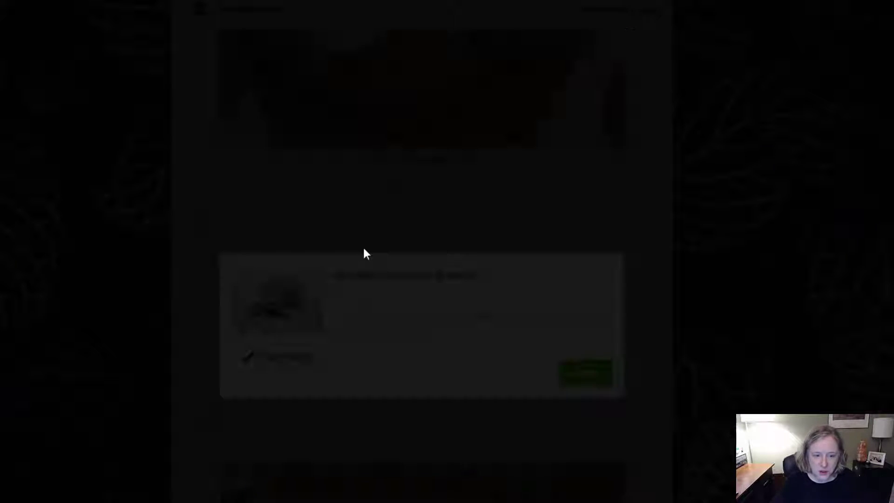
click(581, 384)
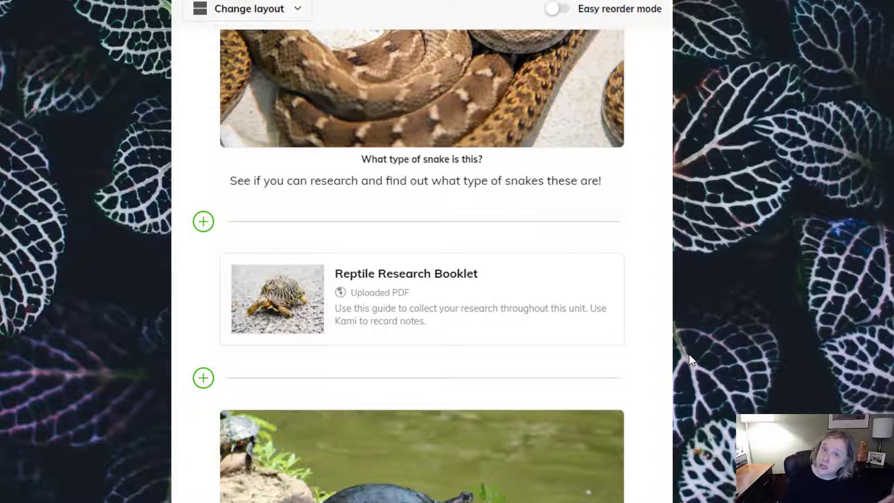
Step: Add the Google Drive file "Reptile Virtual Task Card", found by searching for "reptile", between the snake photo and the Reptile Research Booklet card
click(203, 227)
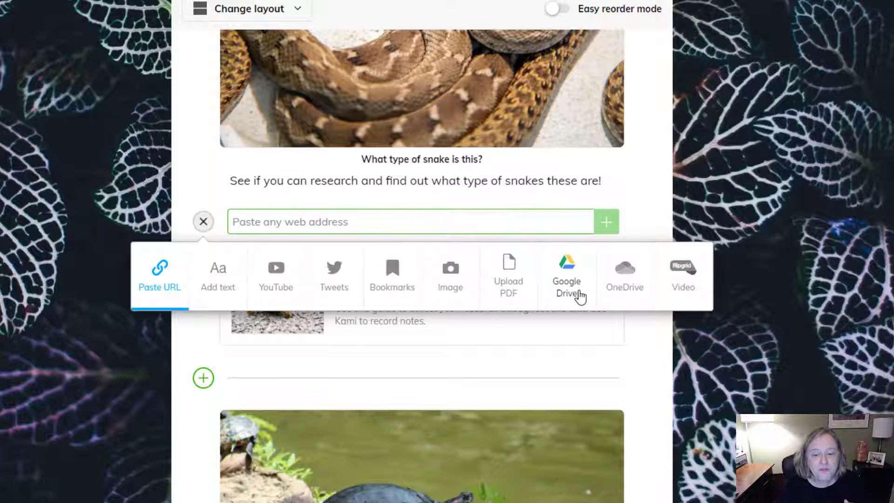
click(566, 279)
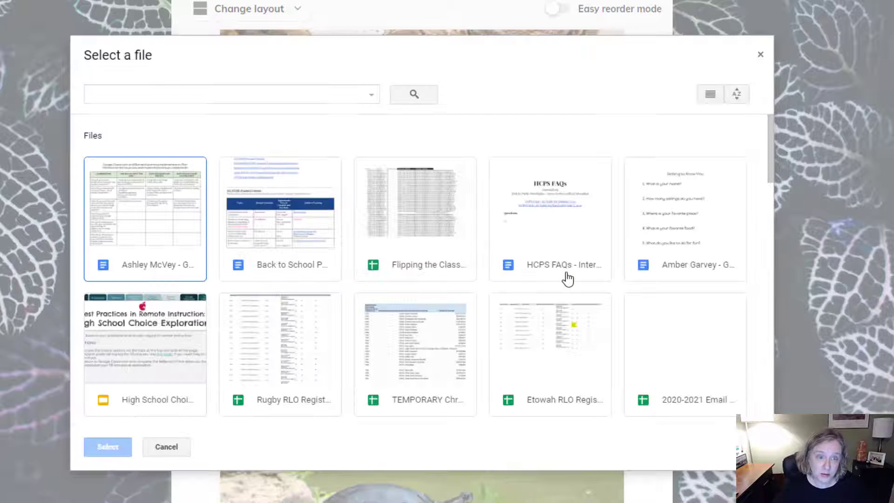
click(153, 87)
text(reptile)
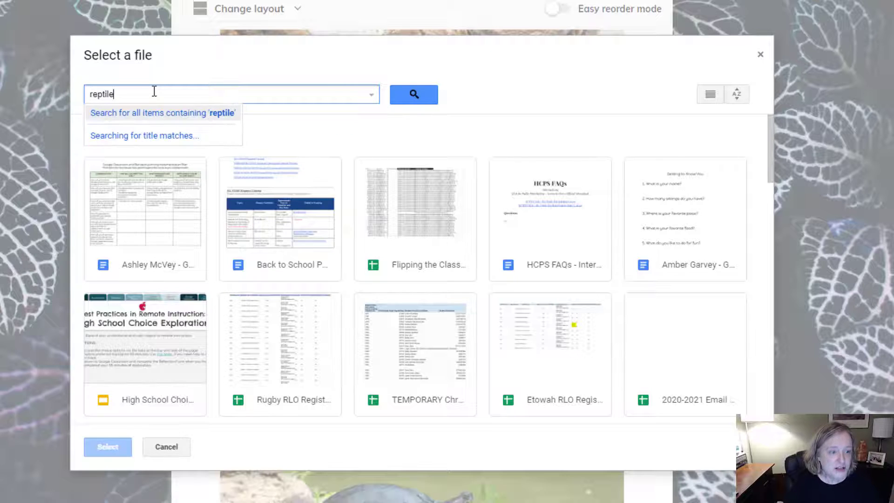
key(Return)
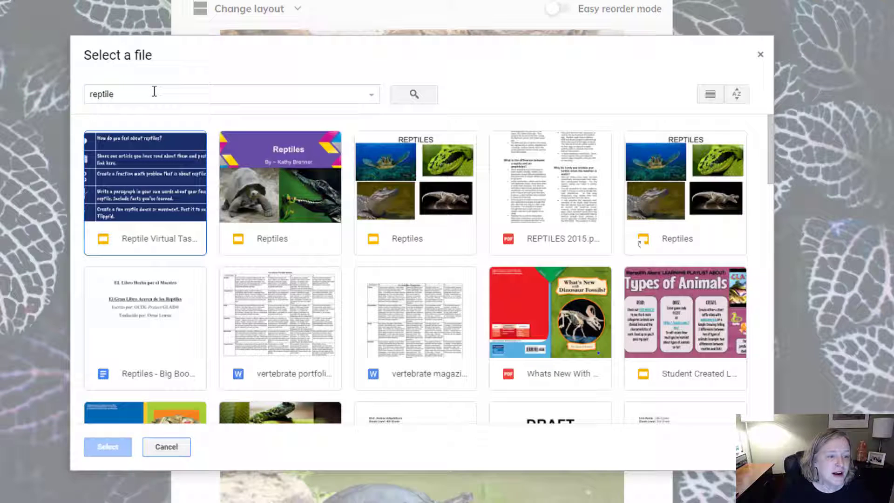
click(123, 235)
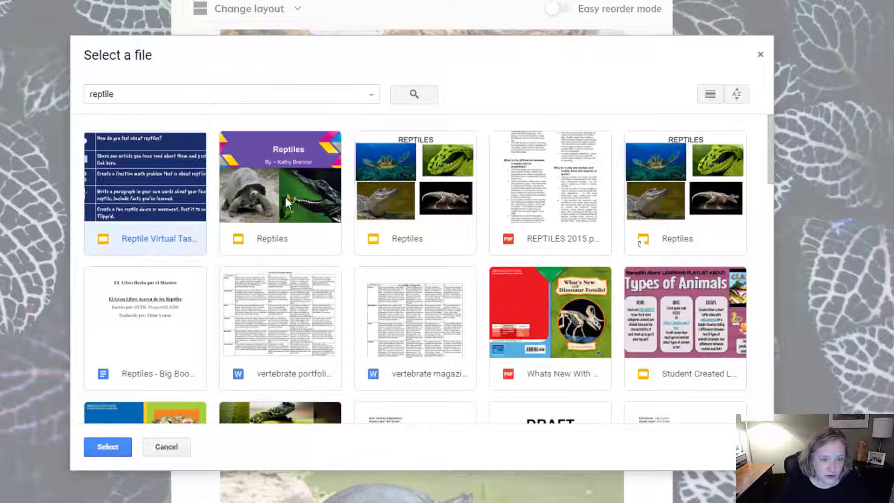
click(106, 446)
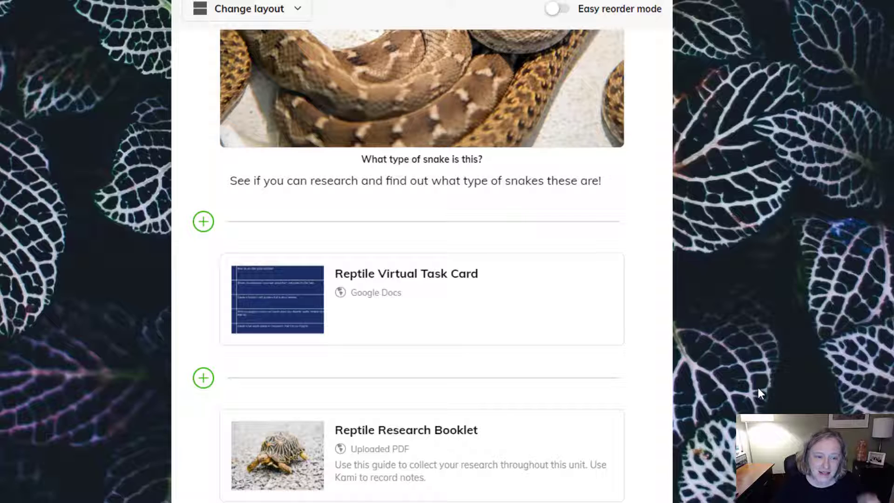
Step: Describe the Reptile Virtual Task Card as "Complete this task card by Thursday." and save the card
mouse_move(349, 273)
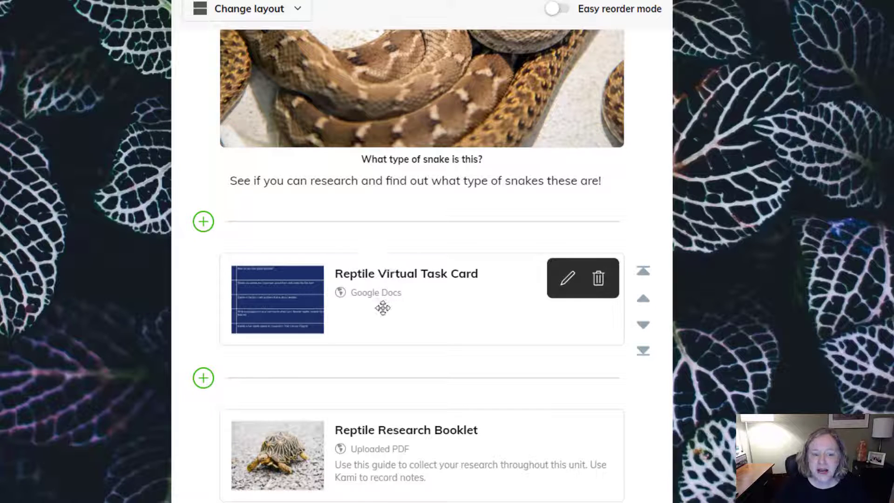
click(562, 291)
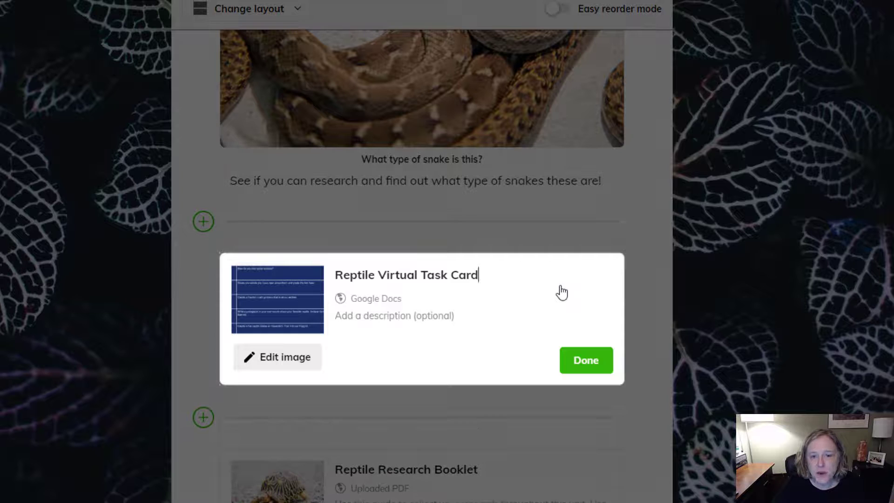
click(340, 320)
text(Complete this )
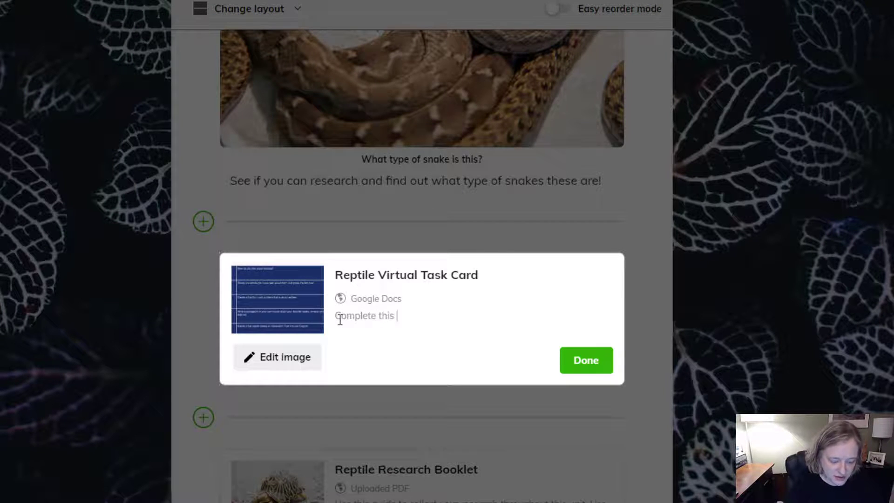
text(task card by )
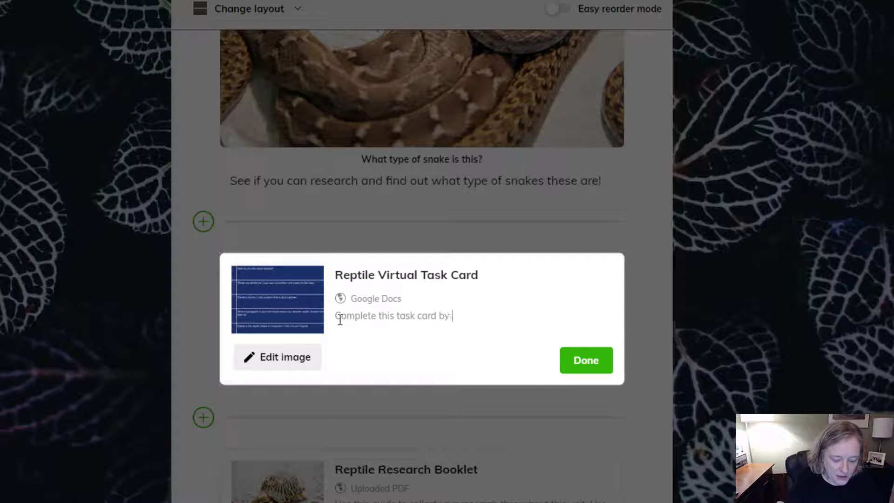
text(Thursday.)
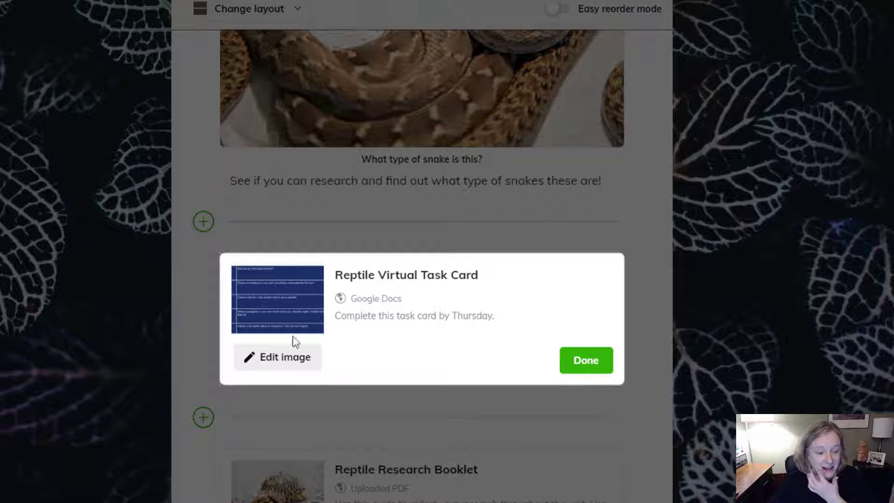
click(568, 370)
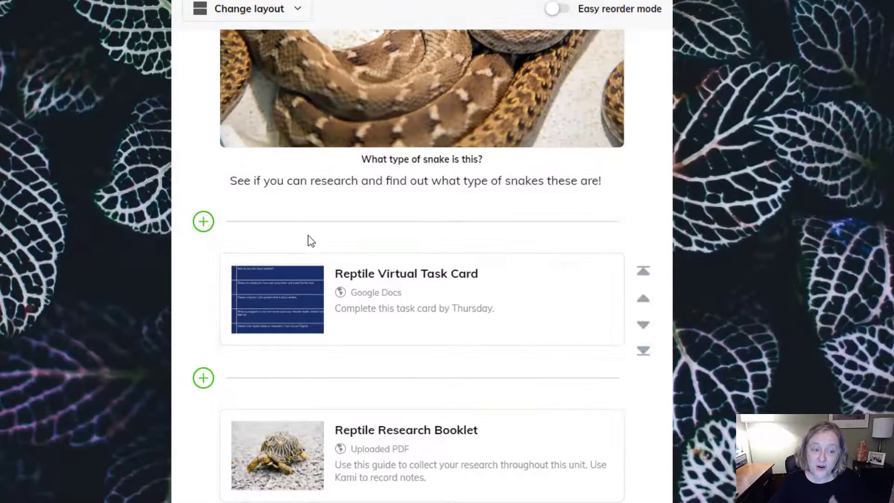
click(208, 226)
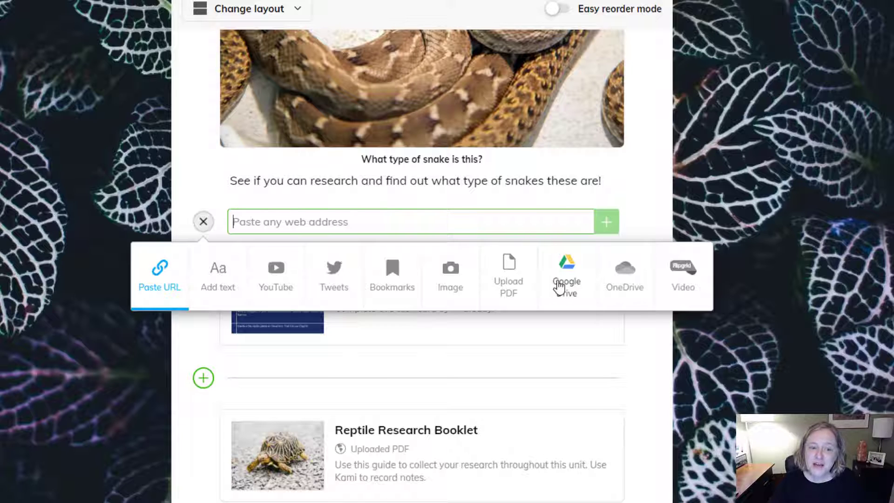
click(786, 221)
Step: Record a Flipgrid video of about 33 seconds for the start of the collection, above the welcome text block, and proceed to its review
scroll(787, 222, up, 5)
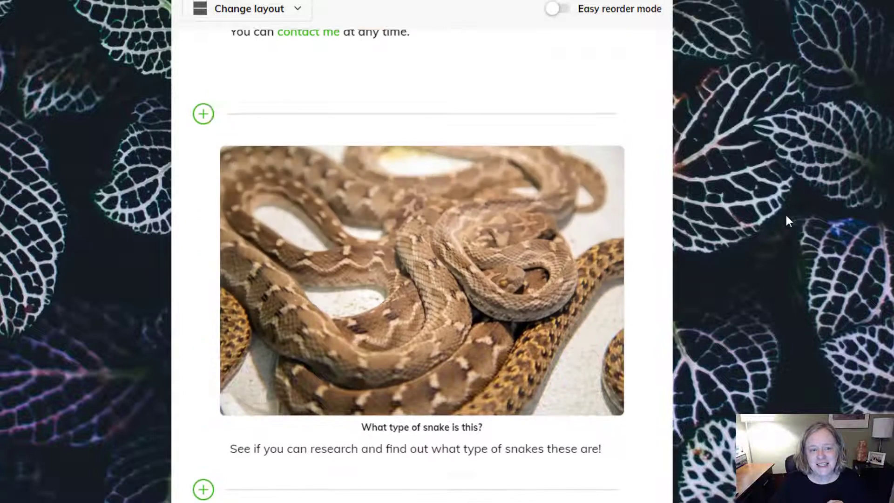
scroll(786, 220, up, 5)
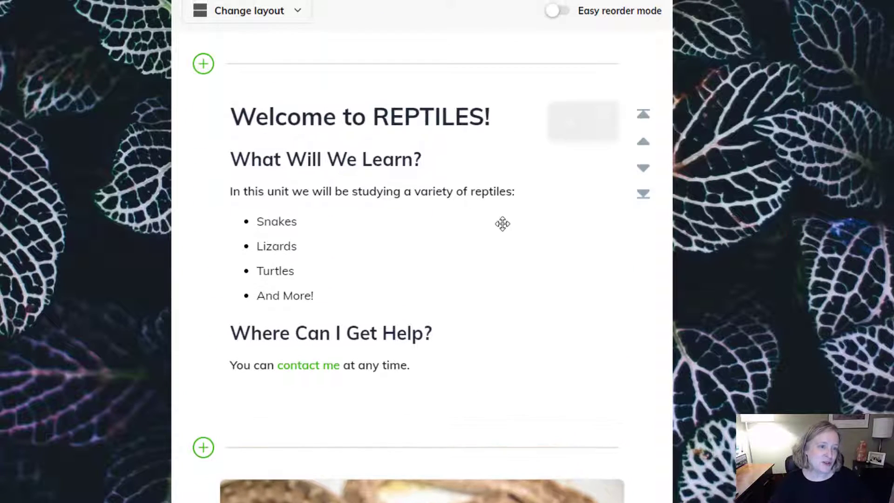
scroll(204, 223, up, 4)
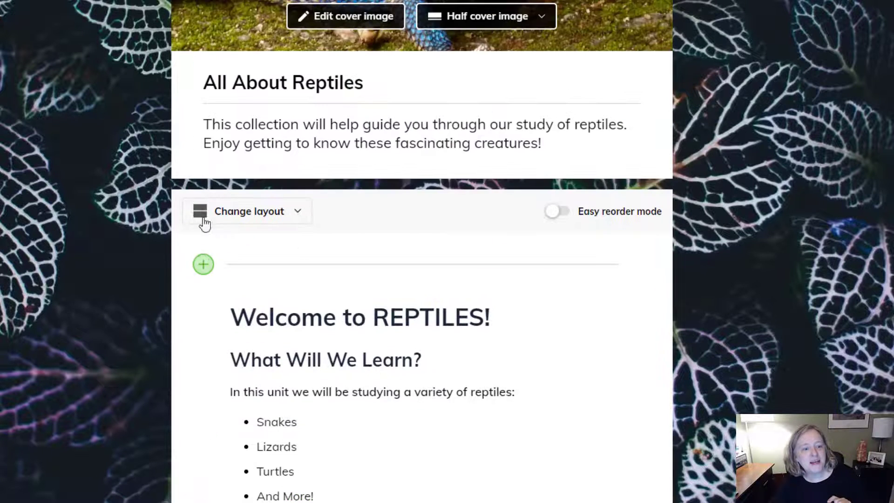
scroll(203, 252, down, 3)
click(203, 140)
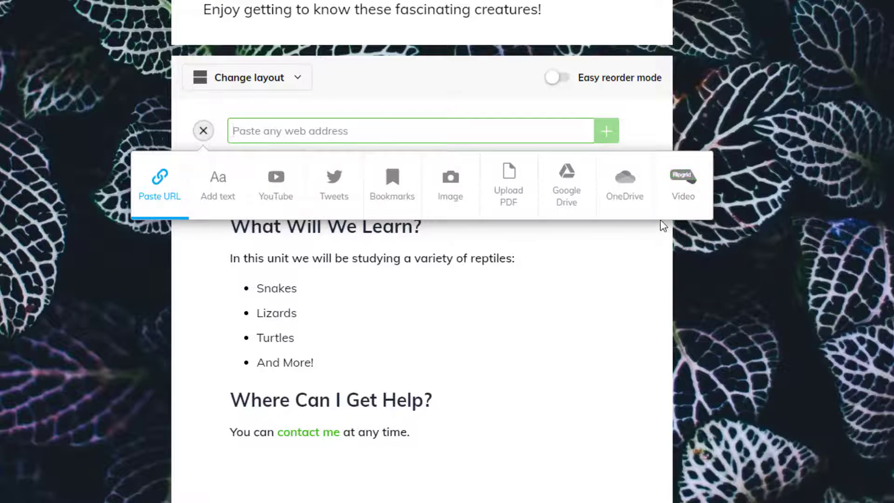
click(676, 187)
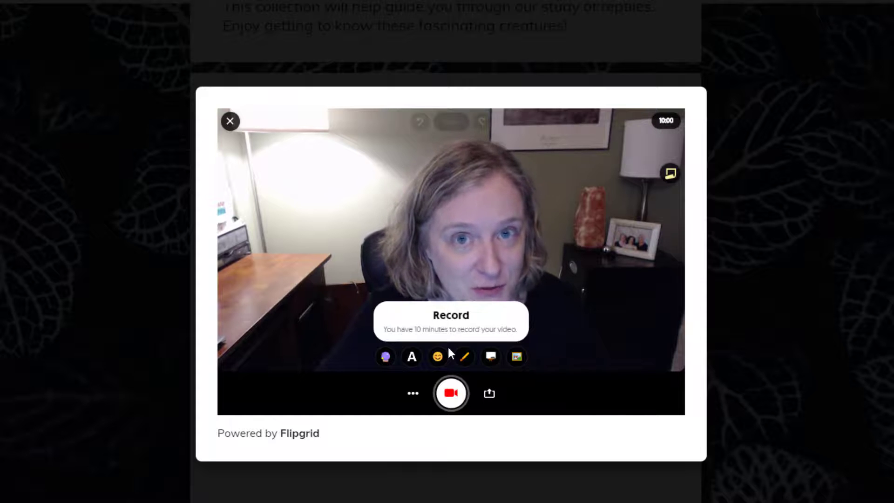
click(450, 393)
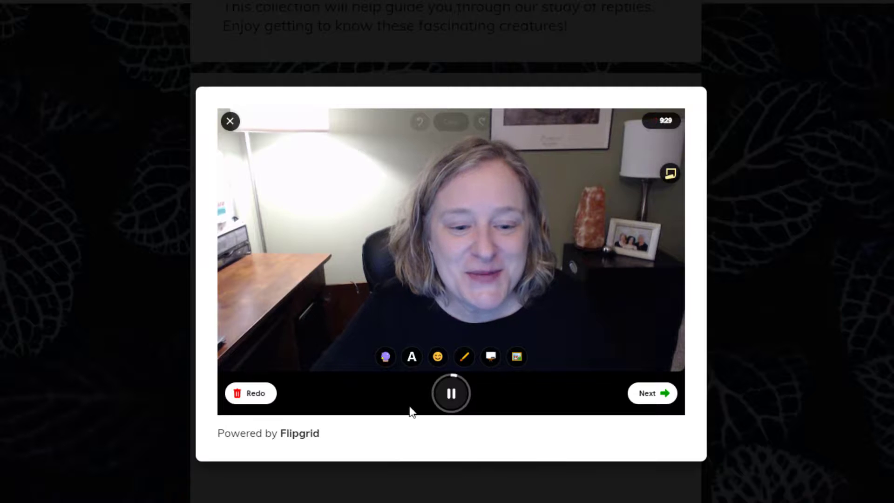
click(649, 395)
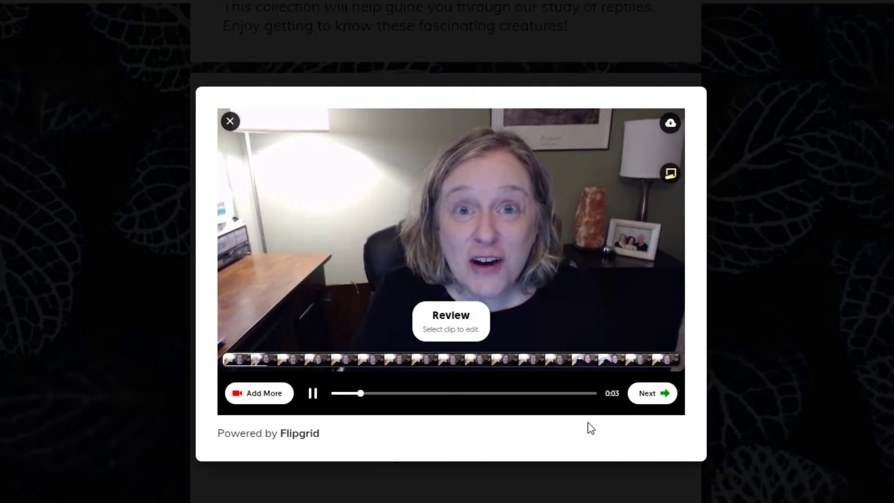
Step: Pause the review playback, snap a selfie to accompany the Flipgrid video, and submit it to the collection
click(312, 396)
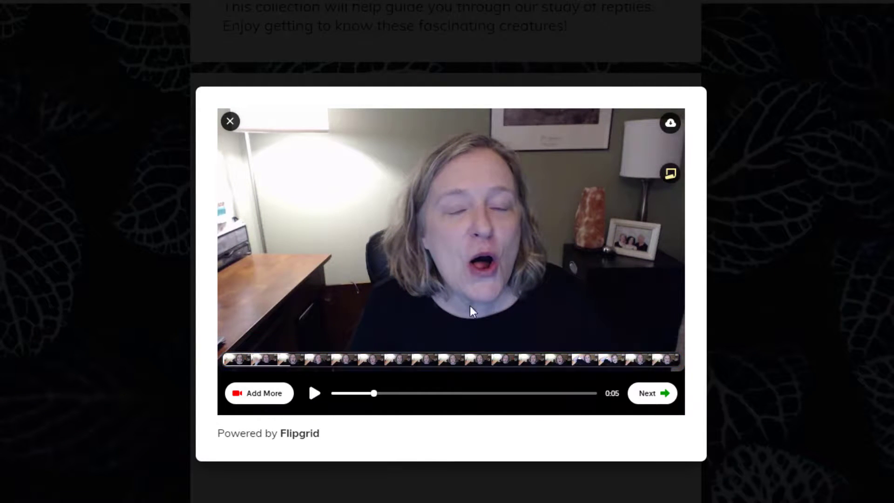
click(654, 394)
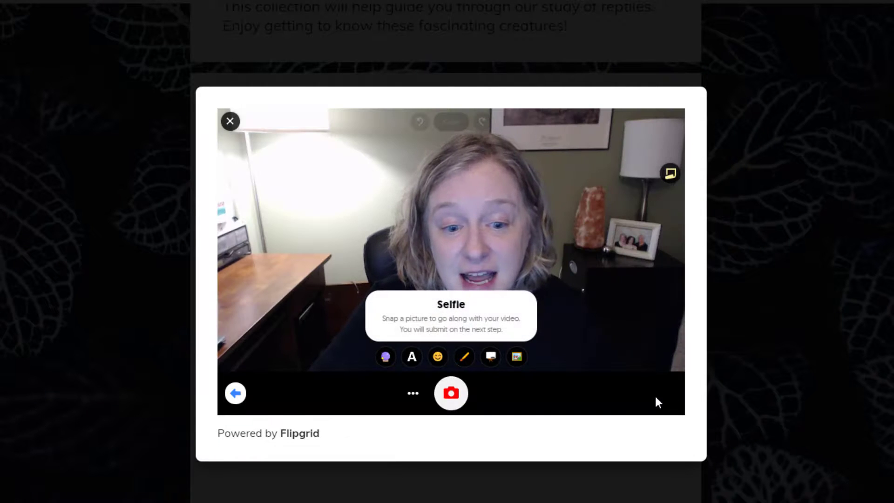
click(450, 397)
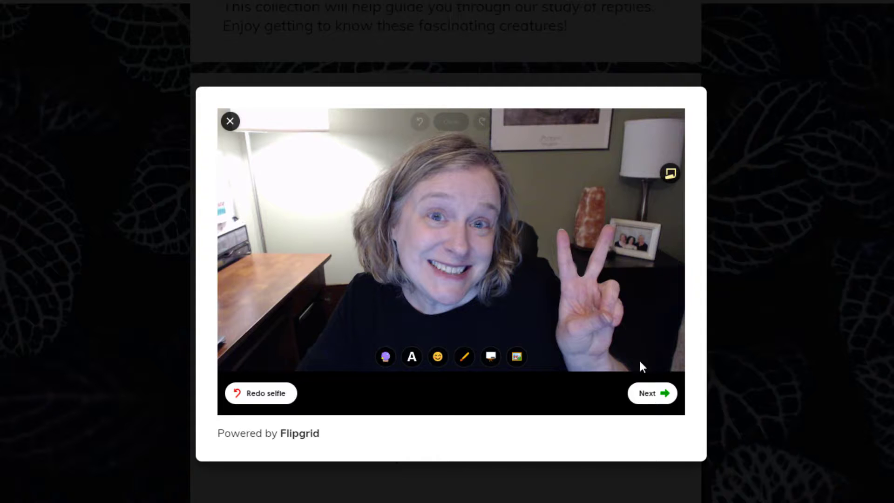
click(647, 394)
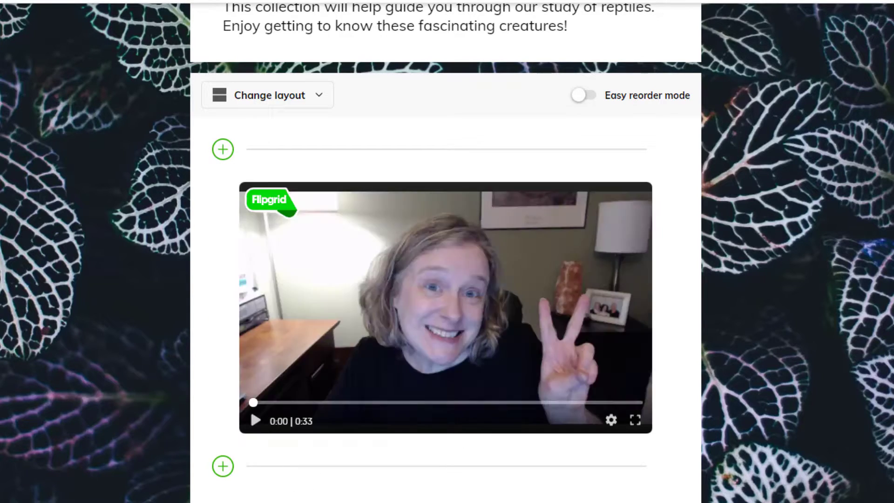
mouse_move(466, 382)
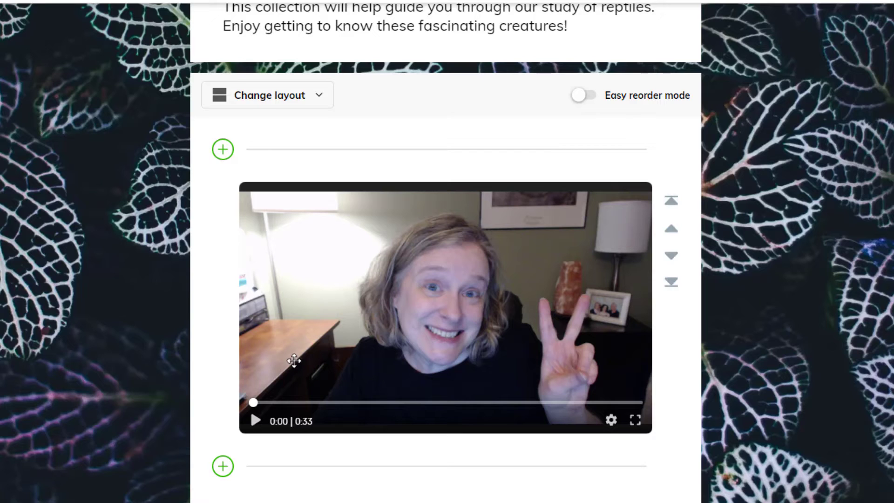
scroll(420, 449, down, 7)
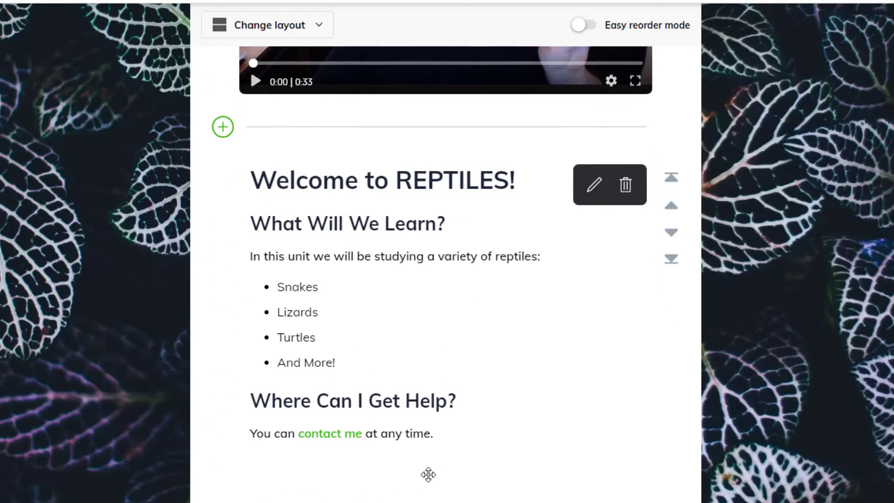
scroll(425, 473, up, 9)
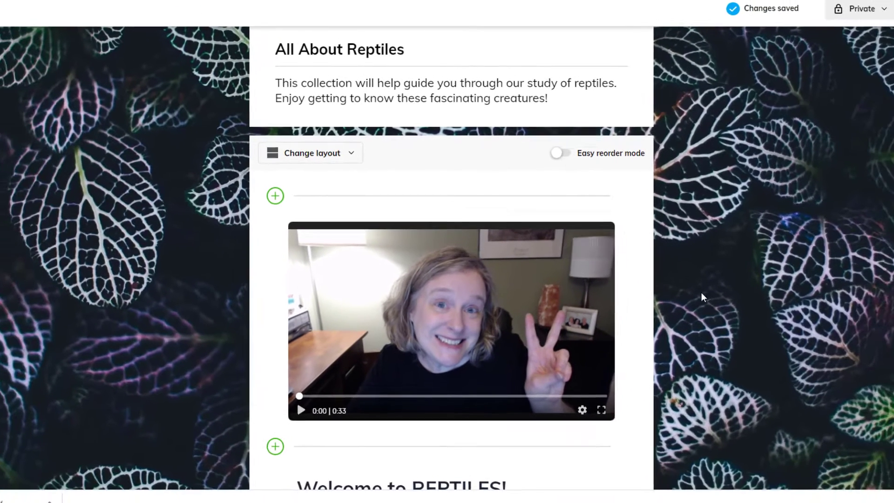